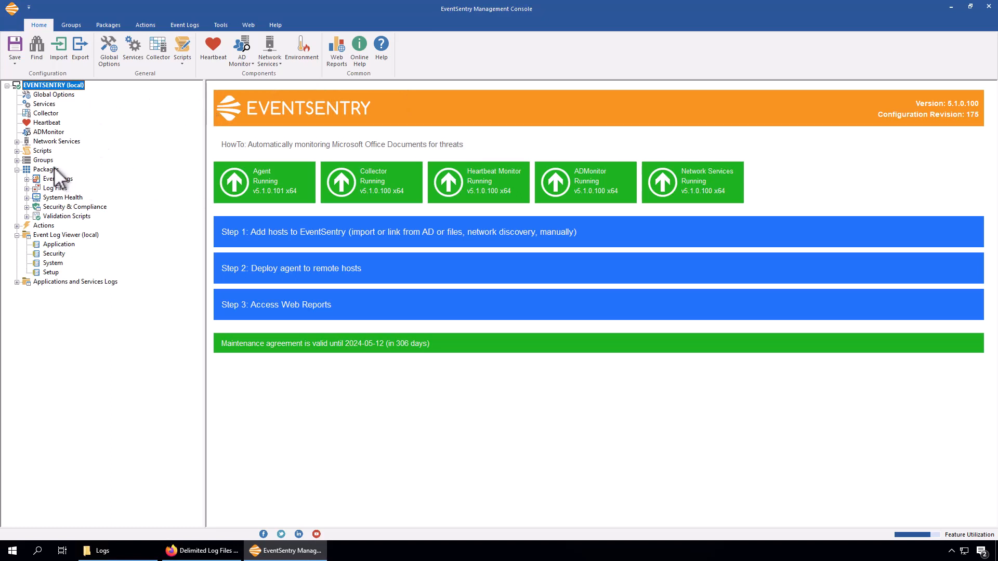
Open the log file packages and examine the contents of hmailserver_2023-07-09 in the hMailServer Logs folder in File Explorer.
left_click(55, 188)
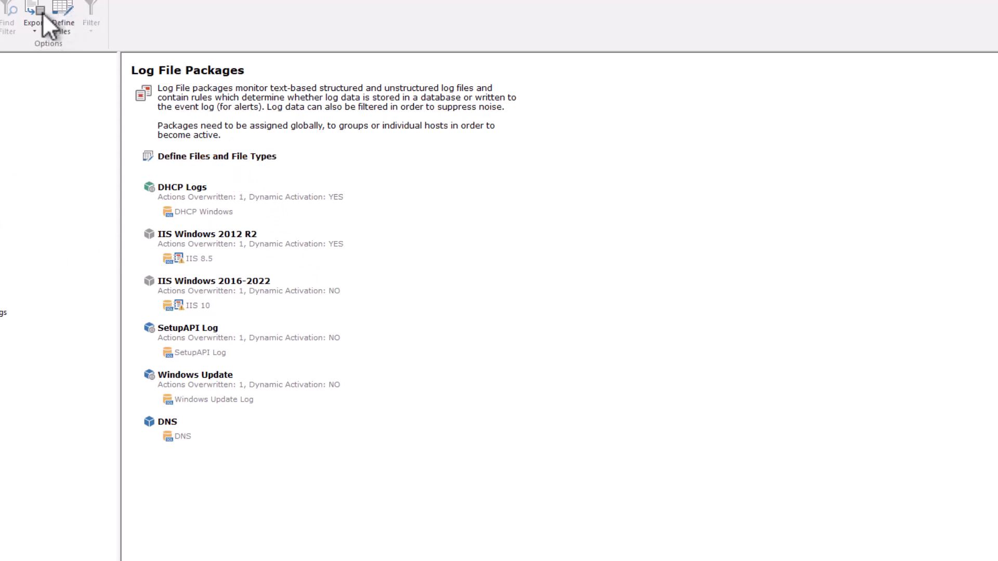
key("alt+Tab")
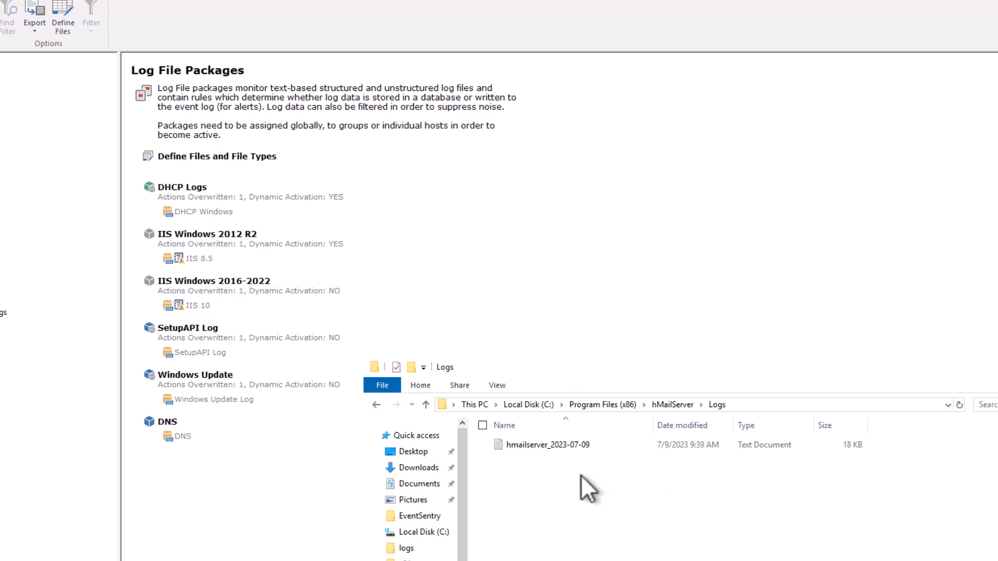
left_click(562, 443)
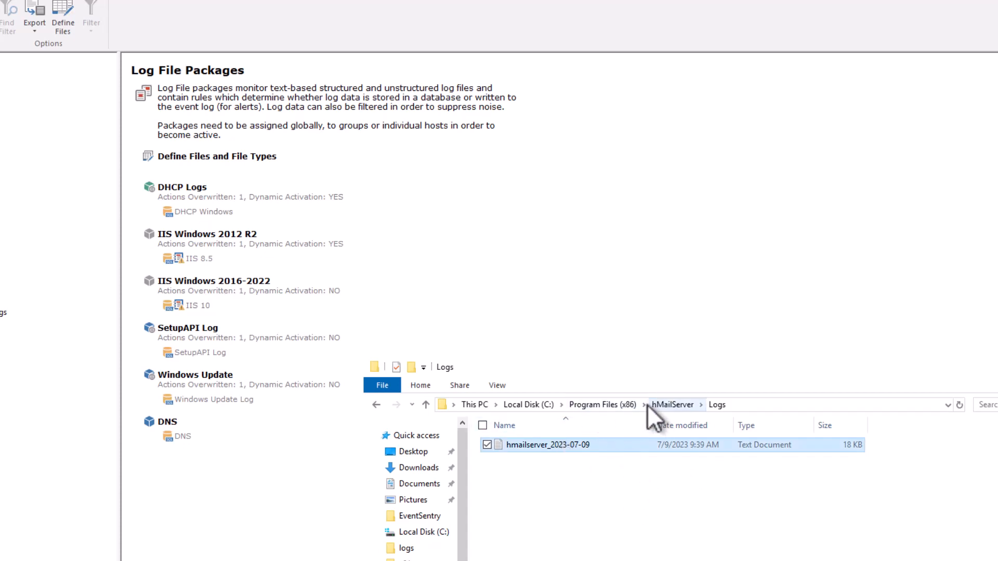
double_click(533, 443)
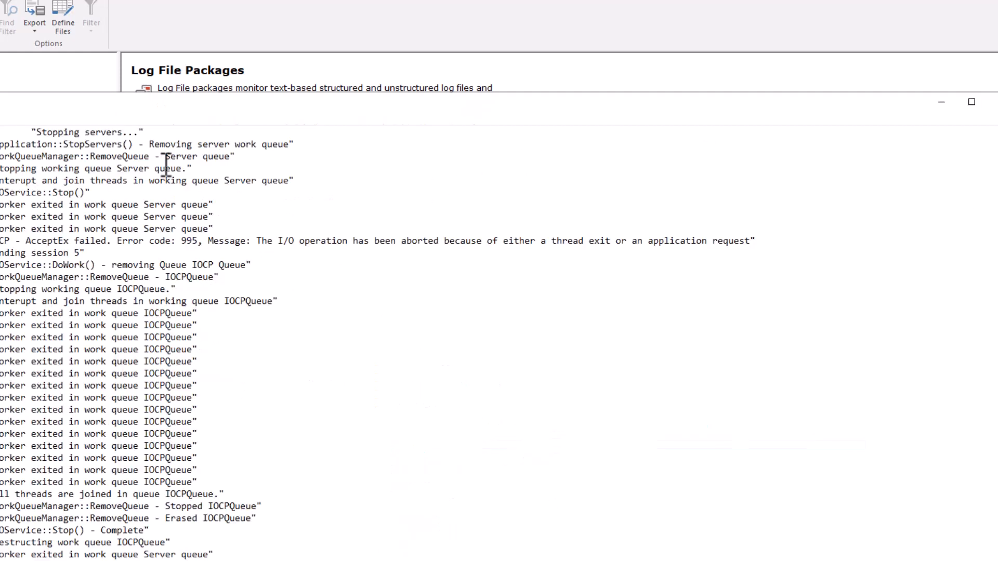
left_click_drag(22, 111, 175, 31)
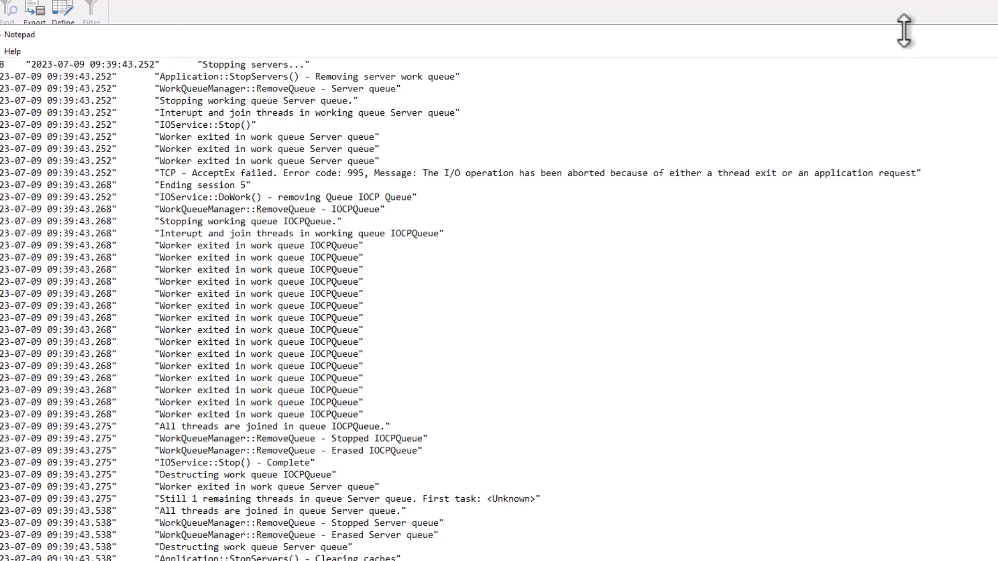
scroll(499, 301, "down", 20)
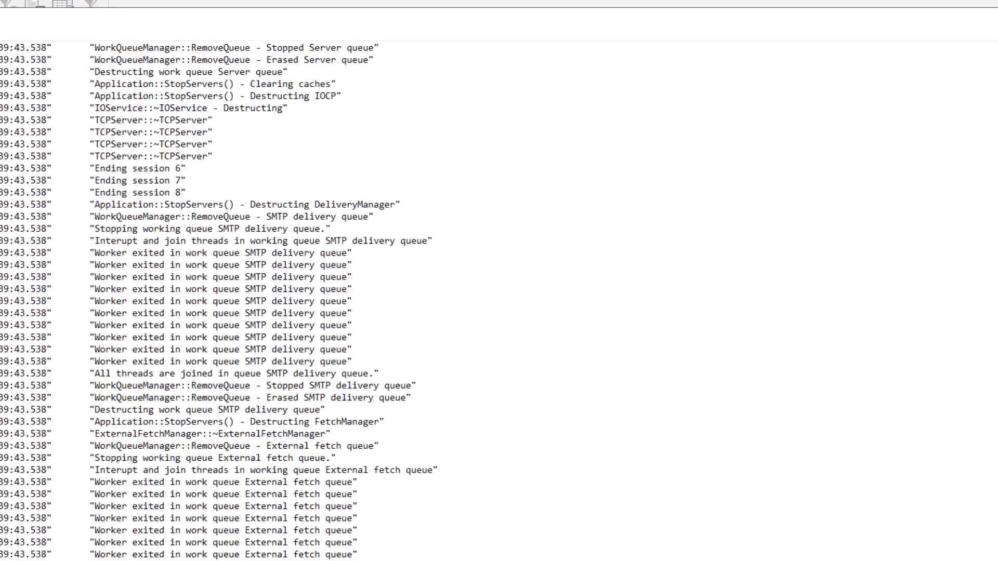
scroll(260, 302, "down", 12)
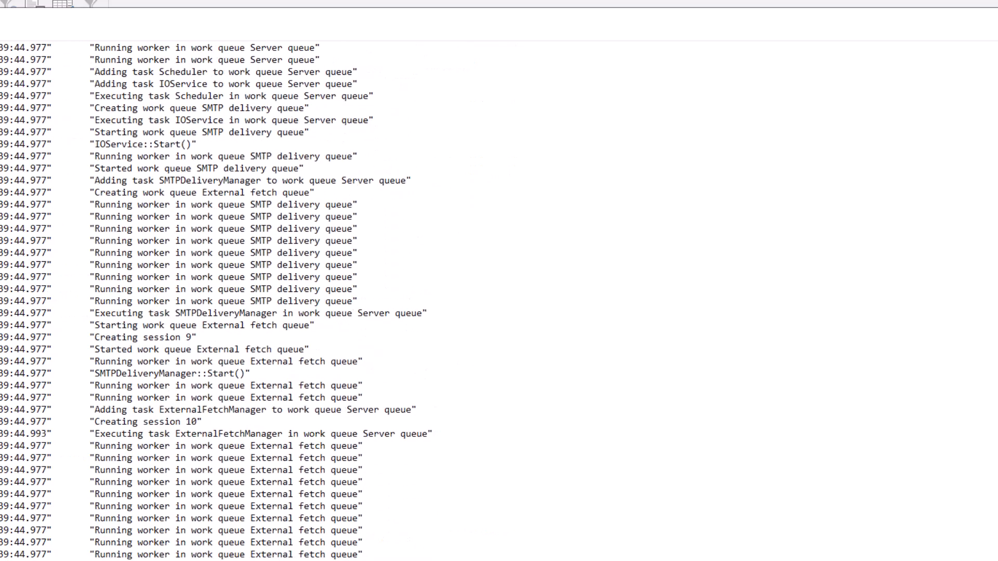
scroll(260, 302, "down", 4)
key("alt+F4")
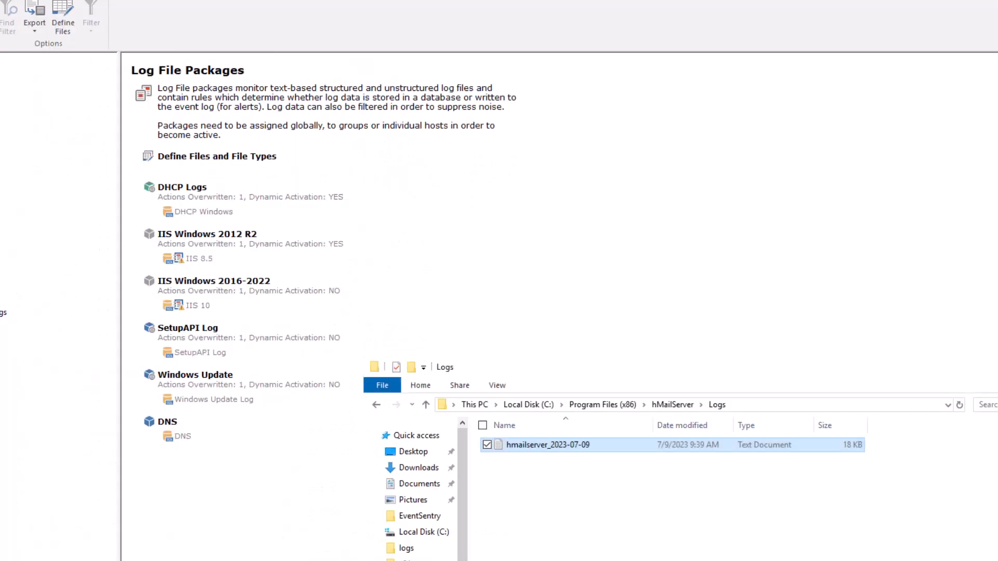
left_click(560, 482)
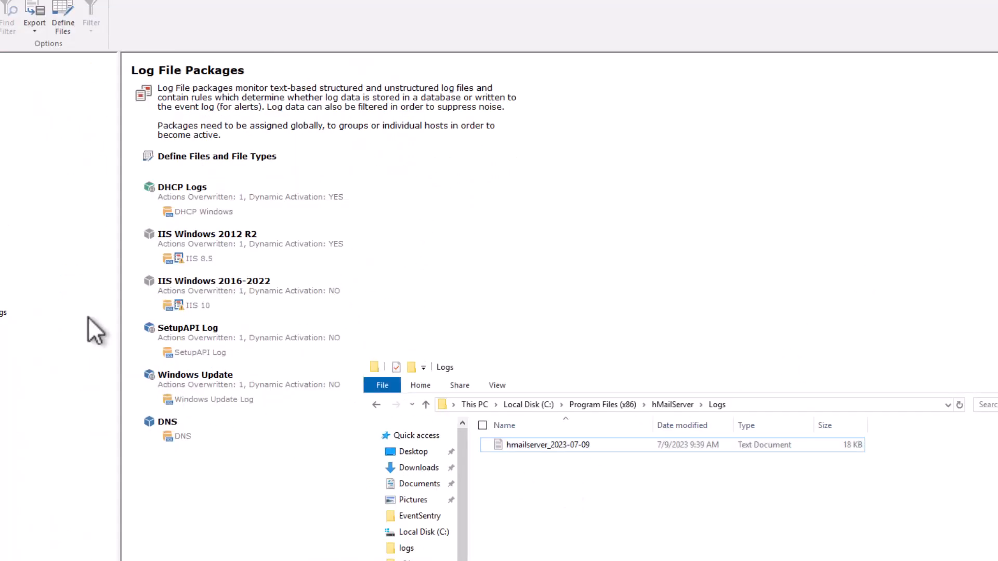
left_click(1, 223)
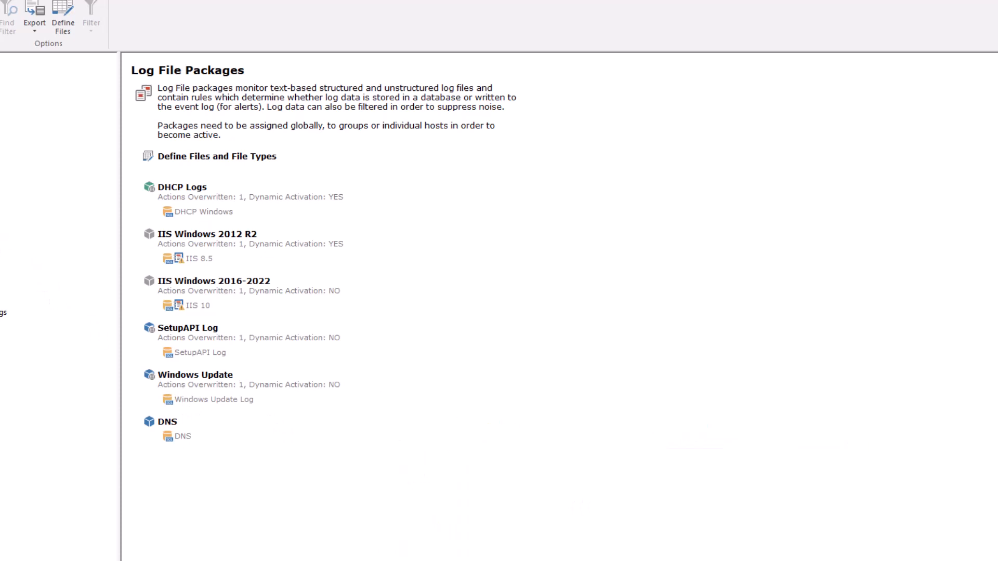
Open the file and file type definitions and start a new non-delimited file to monitor named hMailServer.
left_click(208, 157)
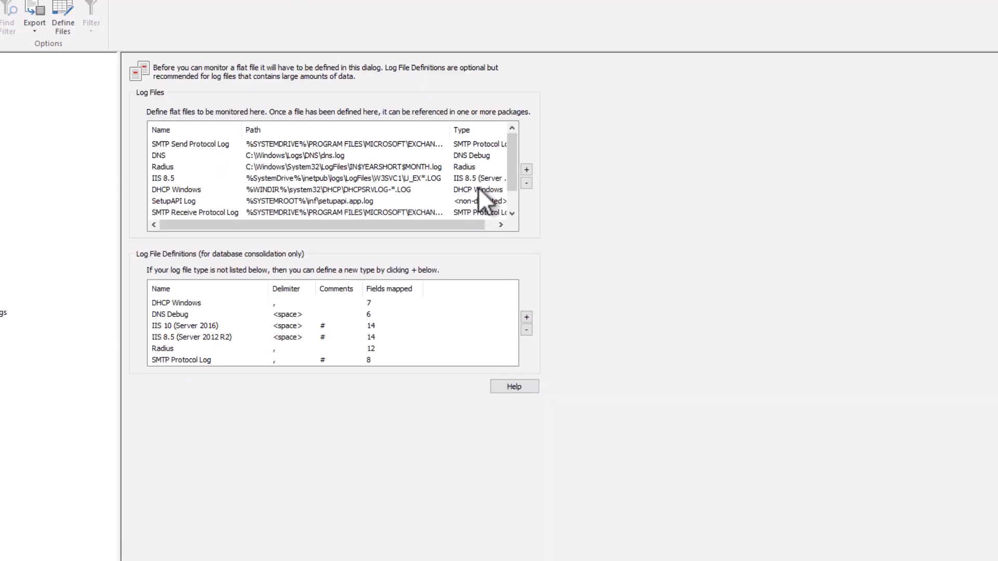
mouse_move(509, 152)
left_mouse_down()
mouse_move(505, 198)
mouse_move(510, 135)
left_mouse_up()
left_click(526, 169)
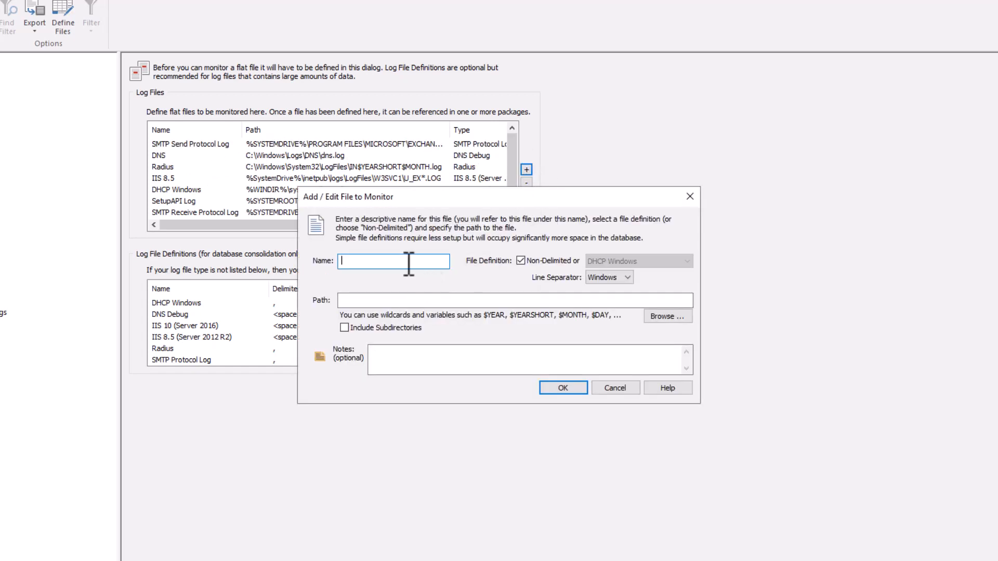
type("hMailServer")
Copy the Logs folder path from File Explorer and set the monitored file's path to C:\Program Files (x86)\hMailServer\Logs\*.log.
left_click(291, 560)
left_click(776, 409)
key("ctrl+c")
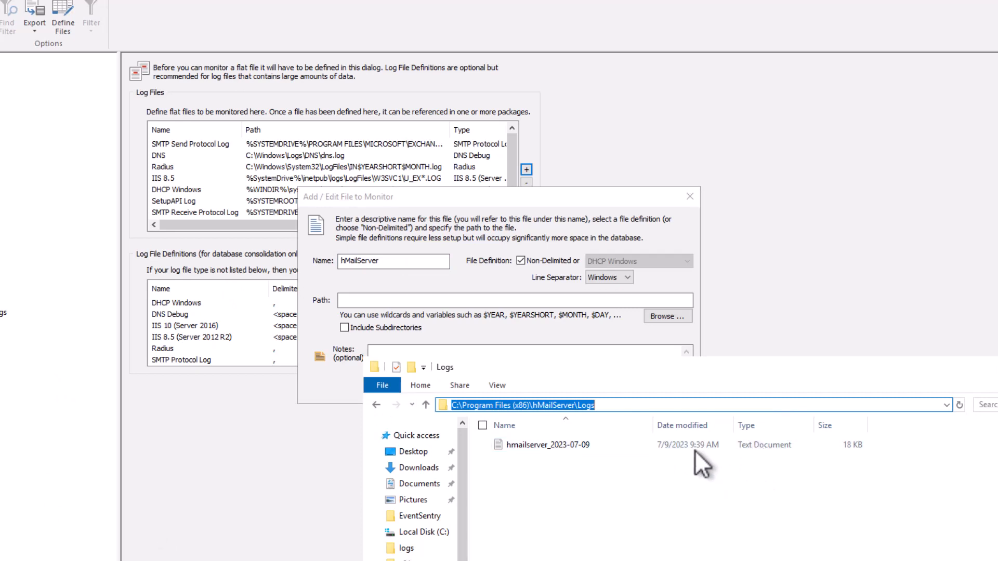
left_click(480, 199)
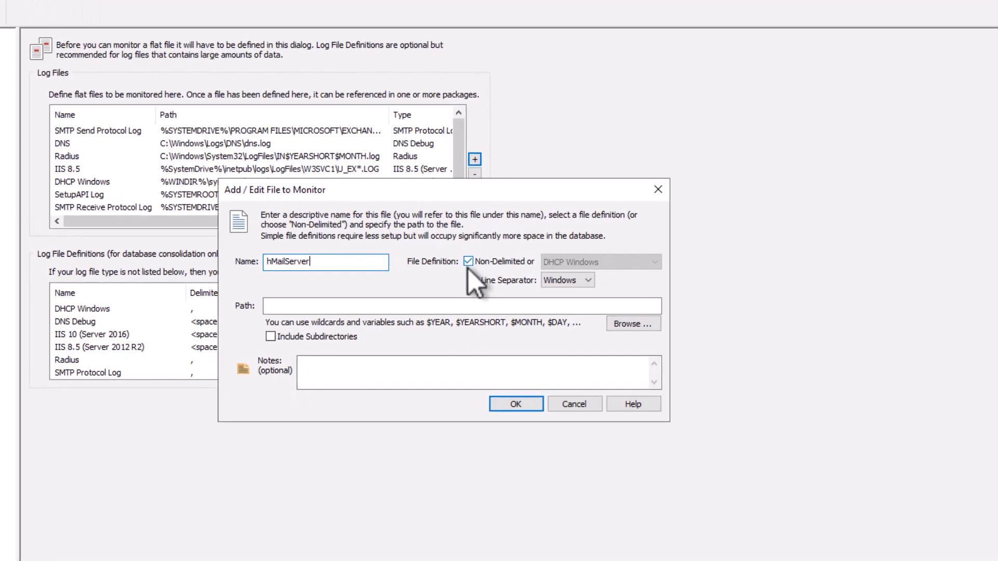
left_click(437, 307)
key("ctrl+v")
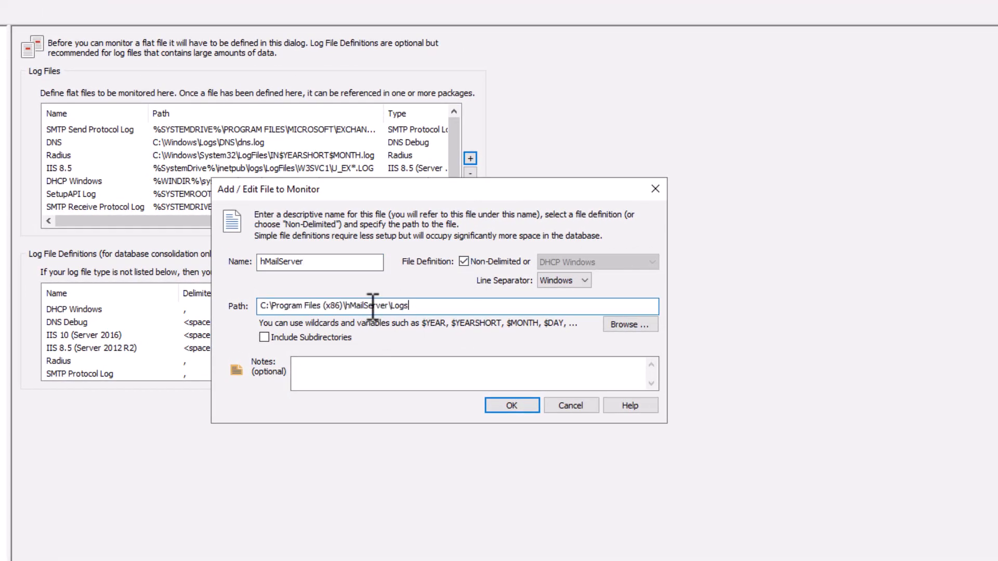
type("\\*.log")
Check the log file's name in File Explorer, save the new file definition and select hMailServer among the defined log files.
key("alt+Tab")
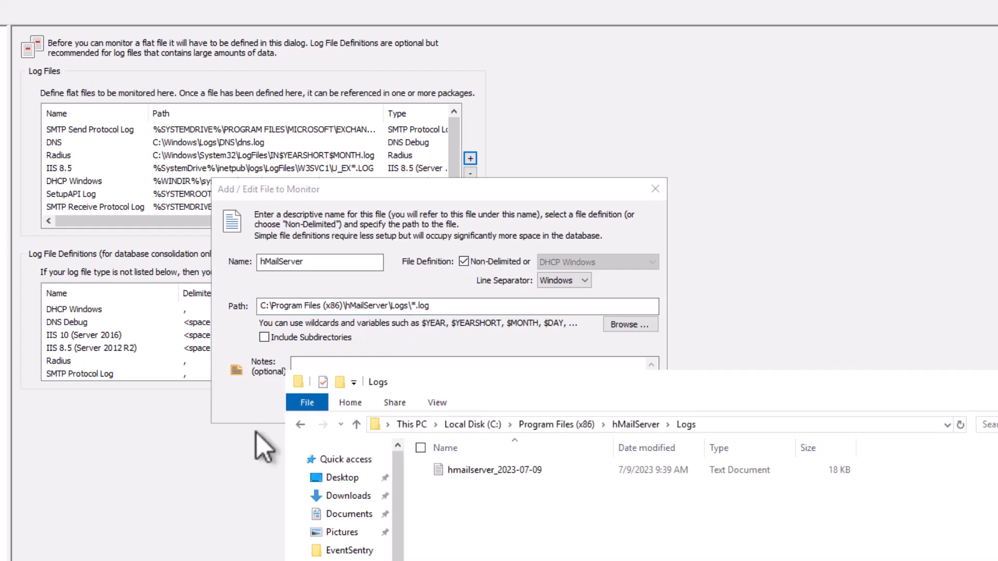
left_click(528, 471)
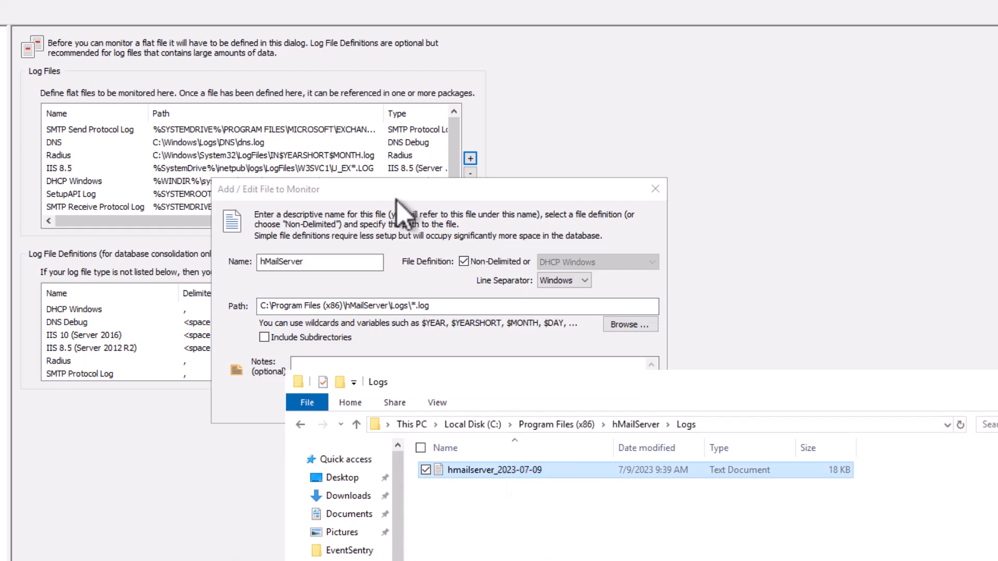
left_click(409, 210)
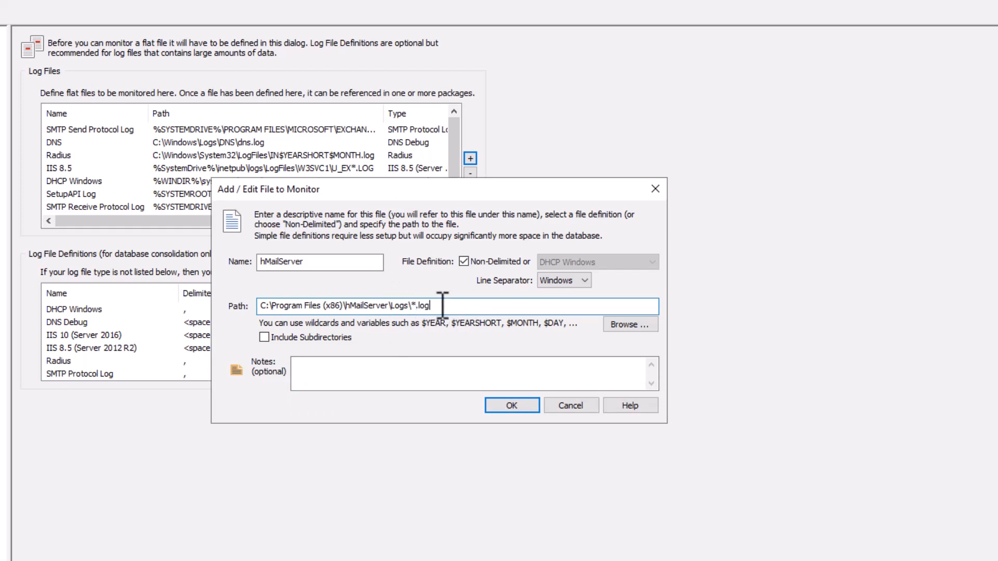
left_click(430, 375)
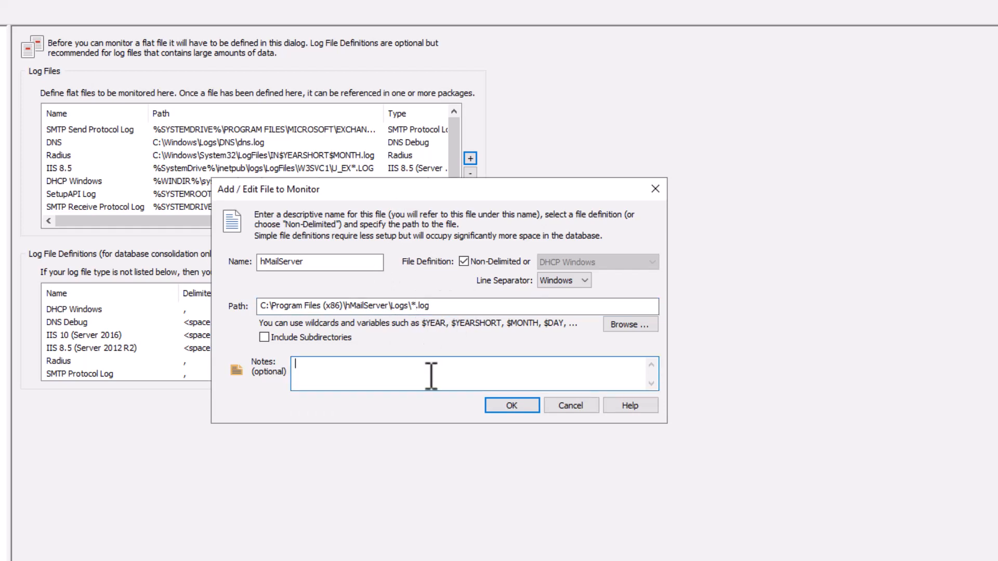
left_click(519, 410)
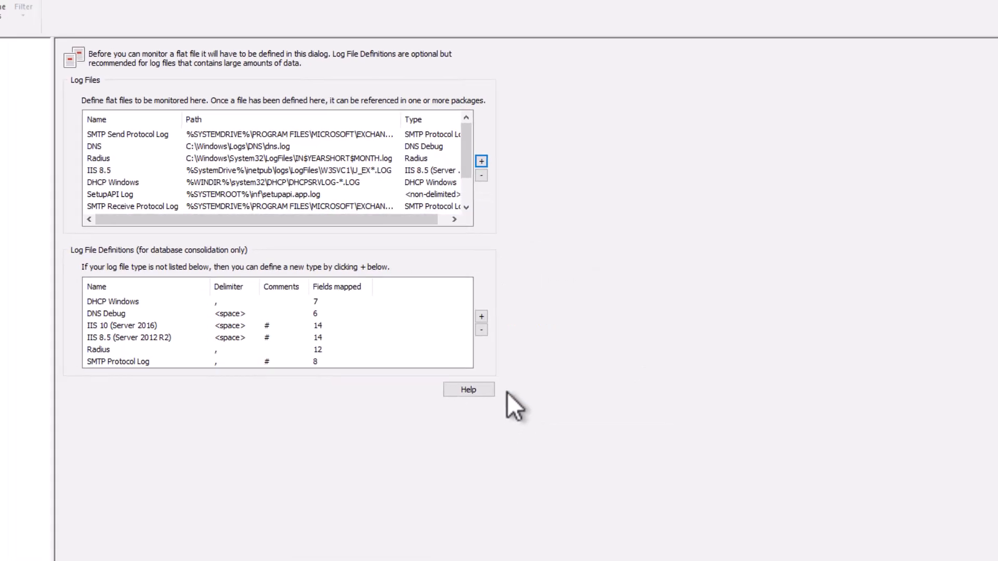
scroll(464, 172, "down", 1)
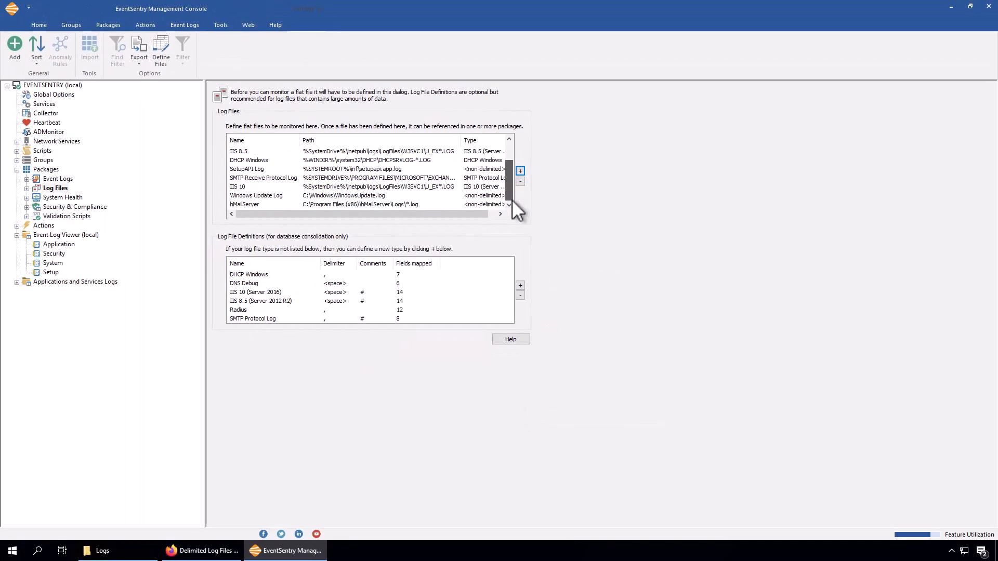
left_click(401, 203)
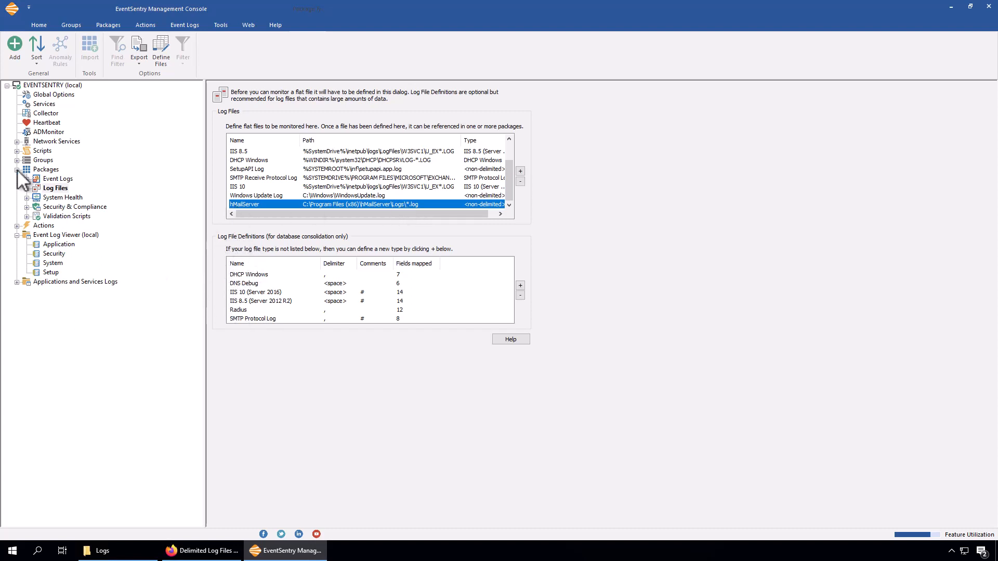
Add a new log file package named hMailServer.
left_click(27, 188)
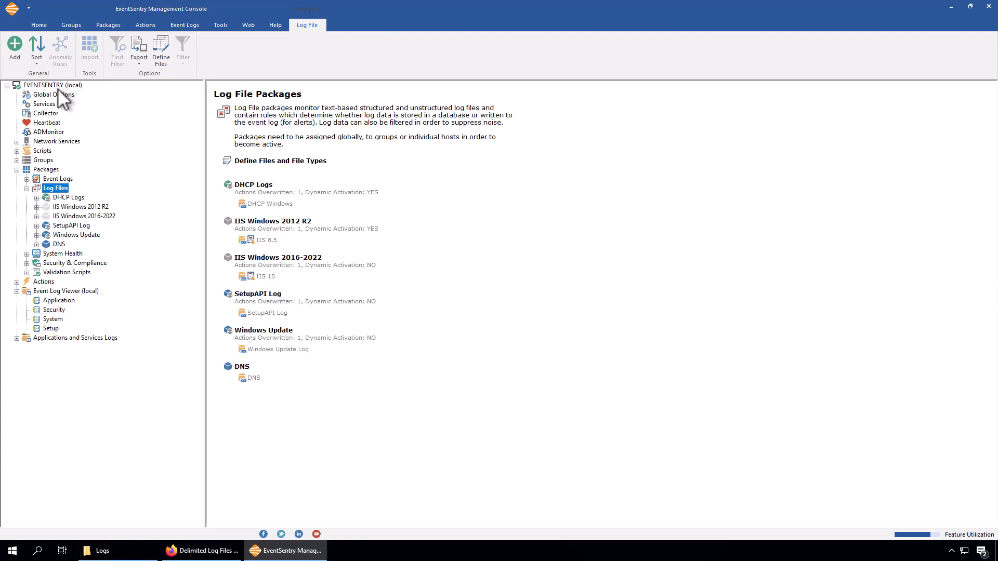
left_click(16, 50)
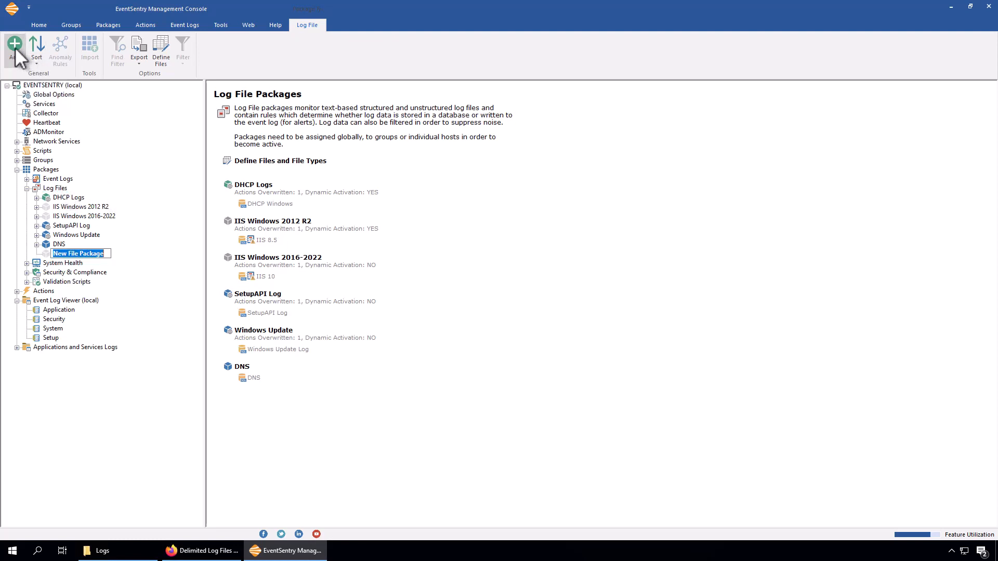
type("hMailServer")
key("Return")
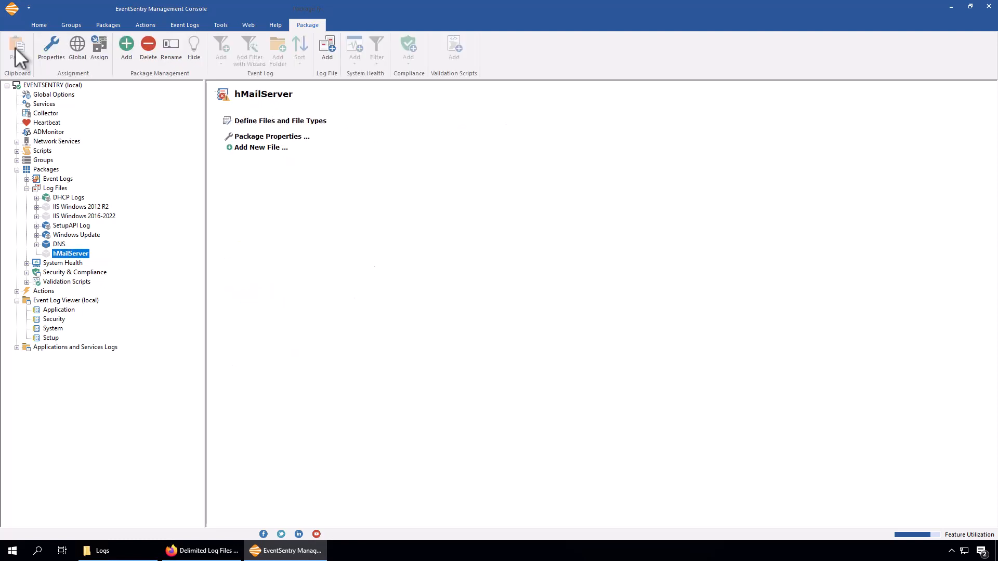
Assign the hMailServer package to the EVENTSENTRY host in the Servers group.
left_click(96, 46)
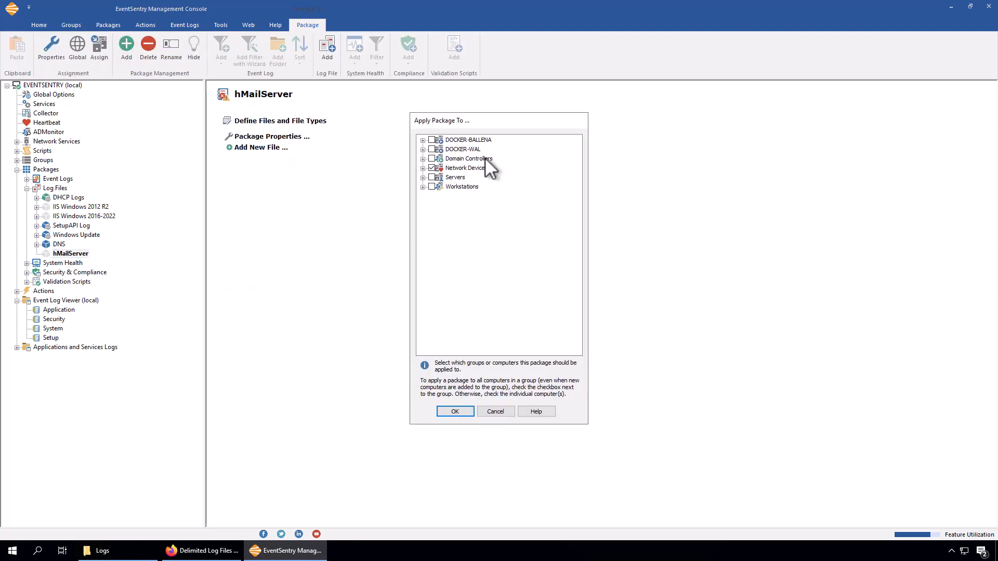
left_click(423, 177)
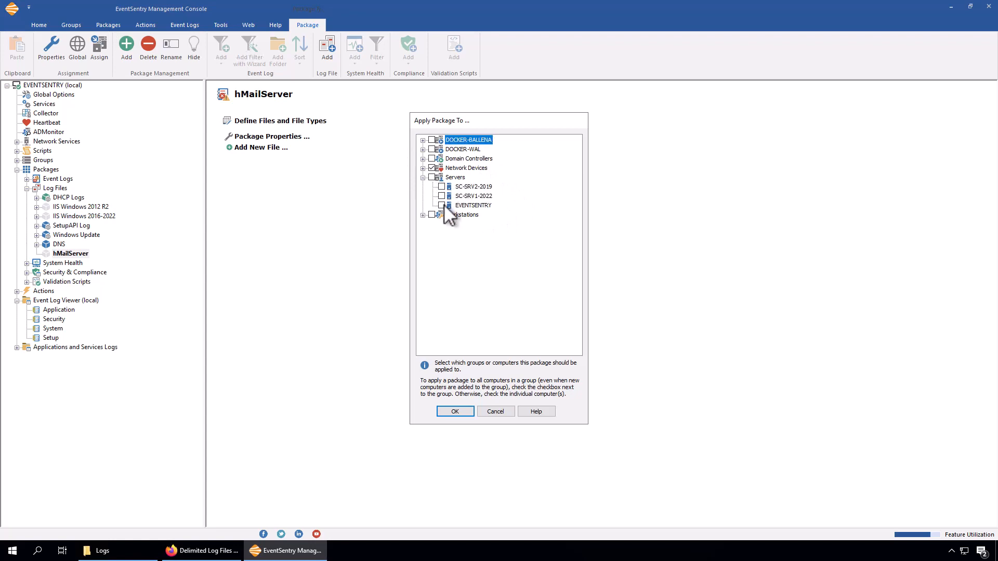
left_click(455, 410)
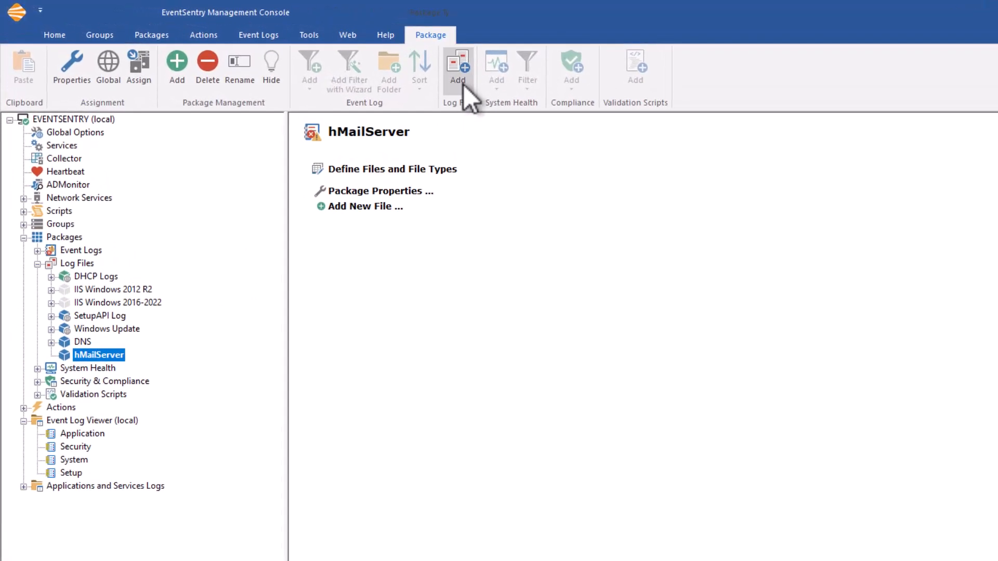
Add the defined hMailServer log file to the hMailServer package.
left_click(457, 67)
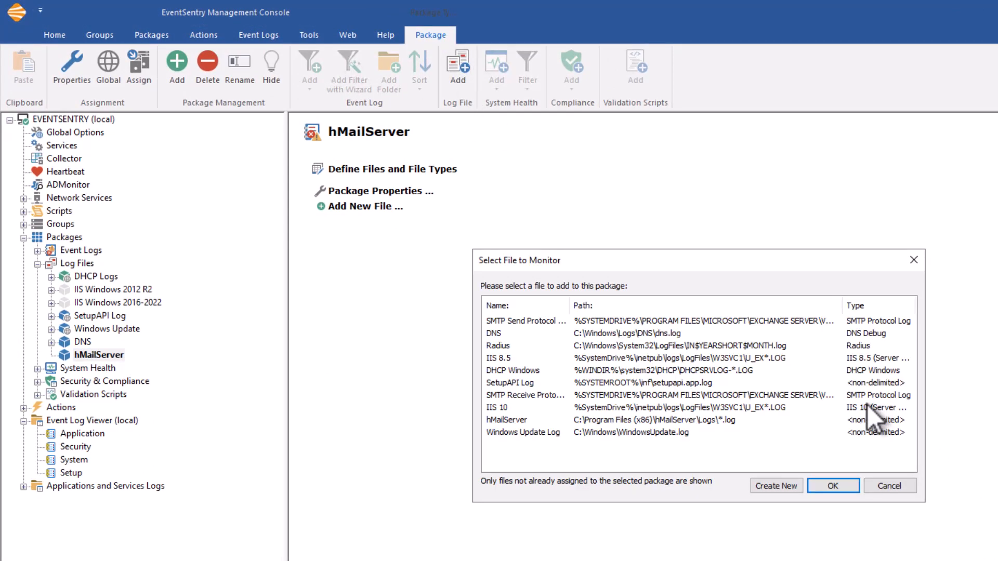
left_click(694, 420)
left_click(839, 487)
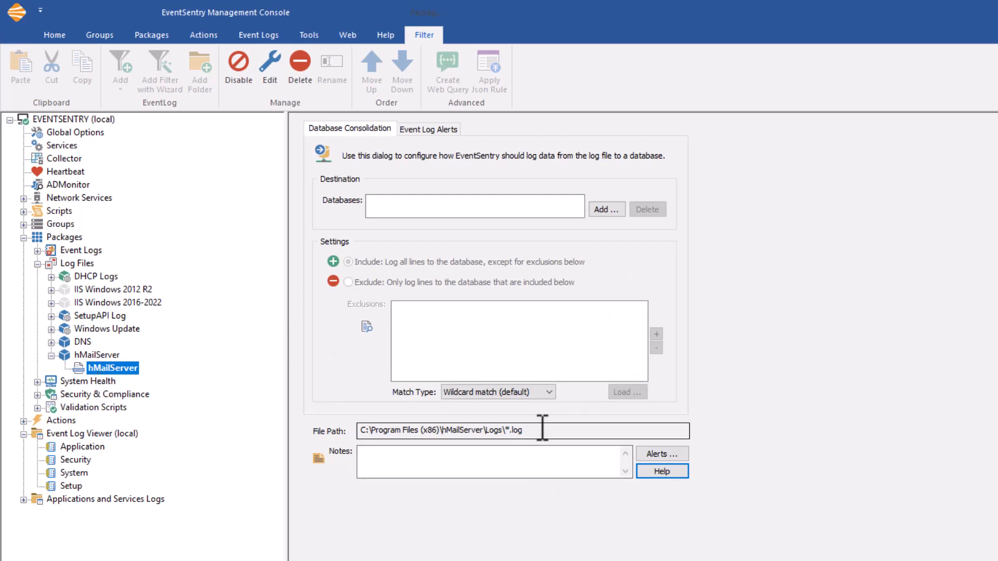
Review the hMailServer file path and add Primary Database as the destination for database consolidation.
left_click_drag(540, 430, 324, 423)
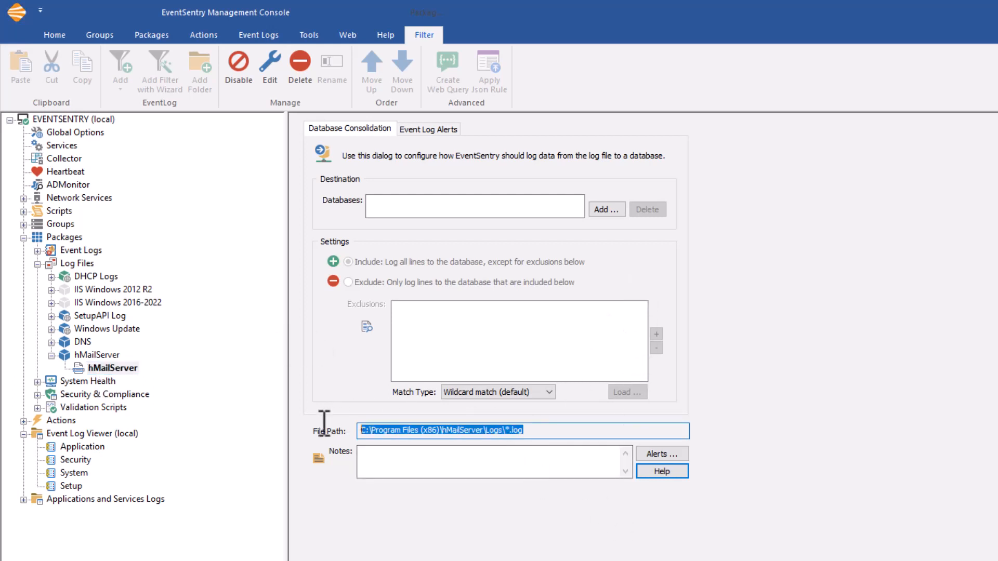
left_click(543, 430)
left_click(600, 209)
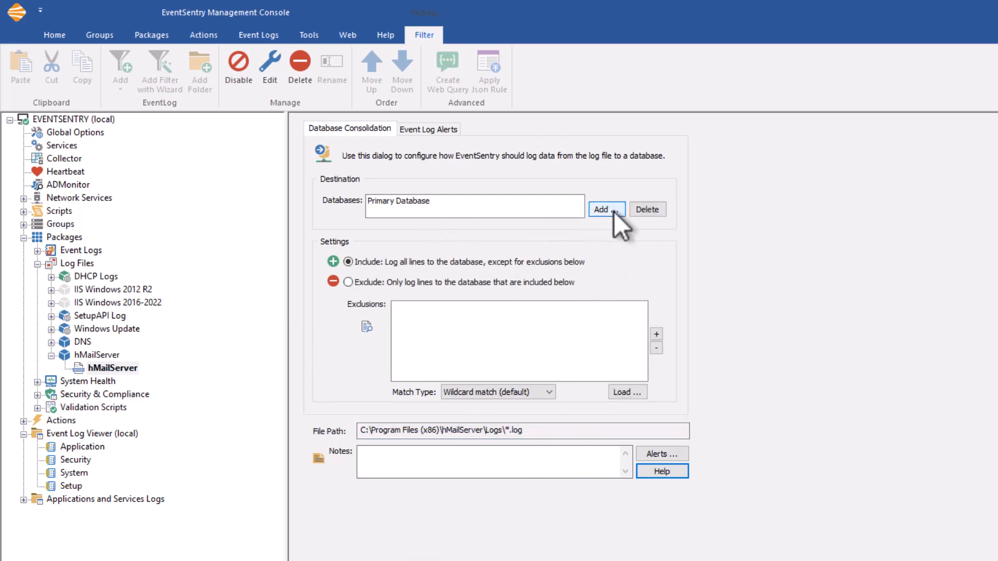
left_click(393, 201)
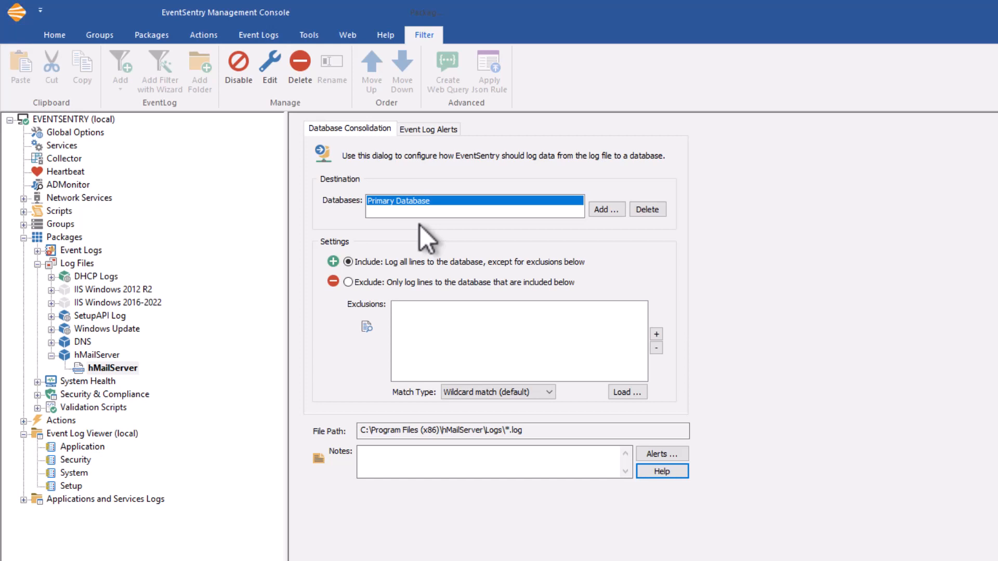
Open the event log alert settings and copy the text "Servers stopped" from the hmailserver_2023-07-09 log in Notepad.
left_click(426, 130)
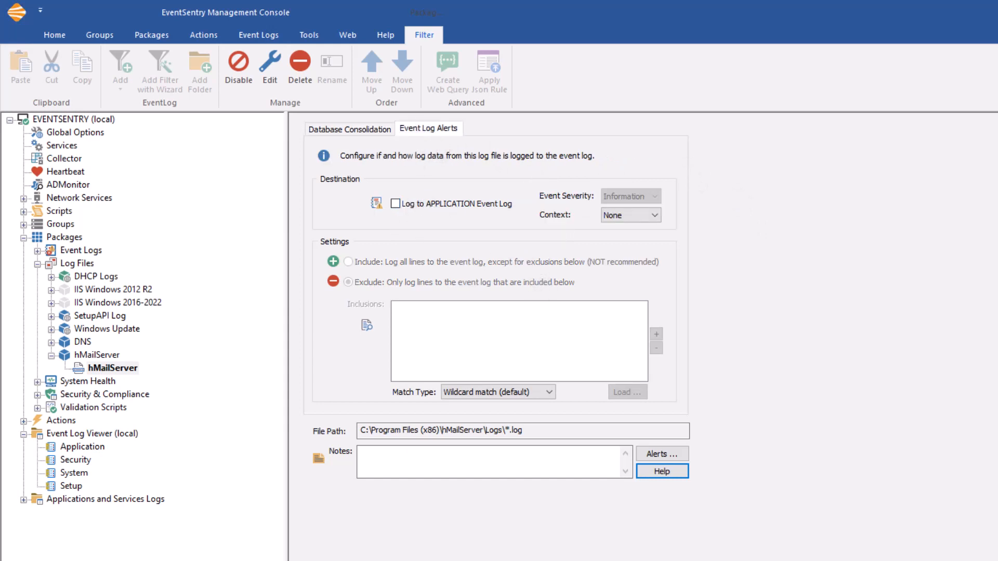
left_click(340, 560)
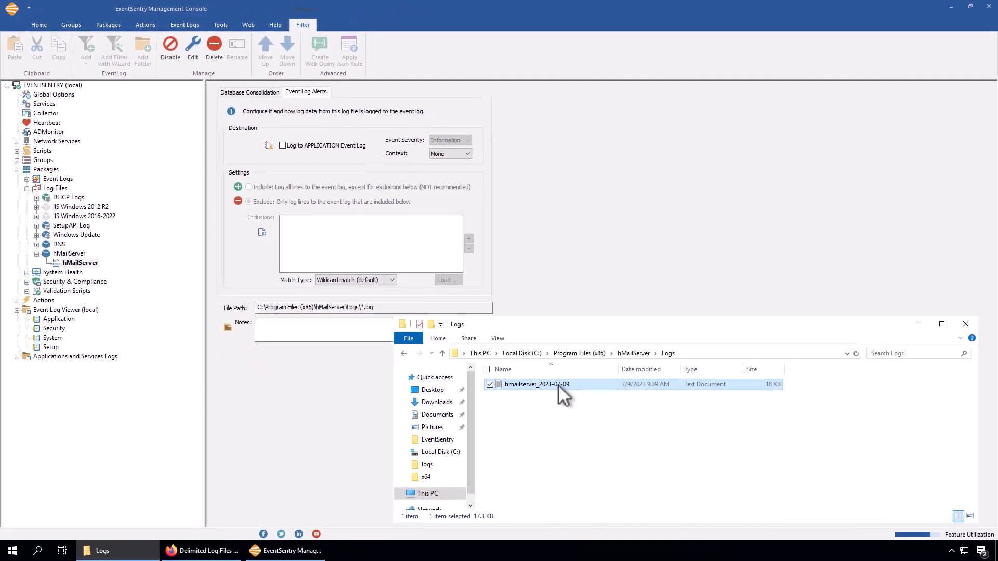
double_click(722, 497)
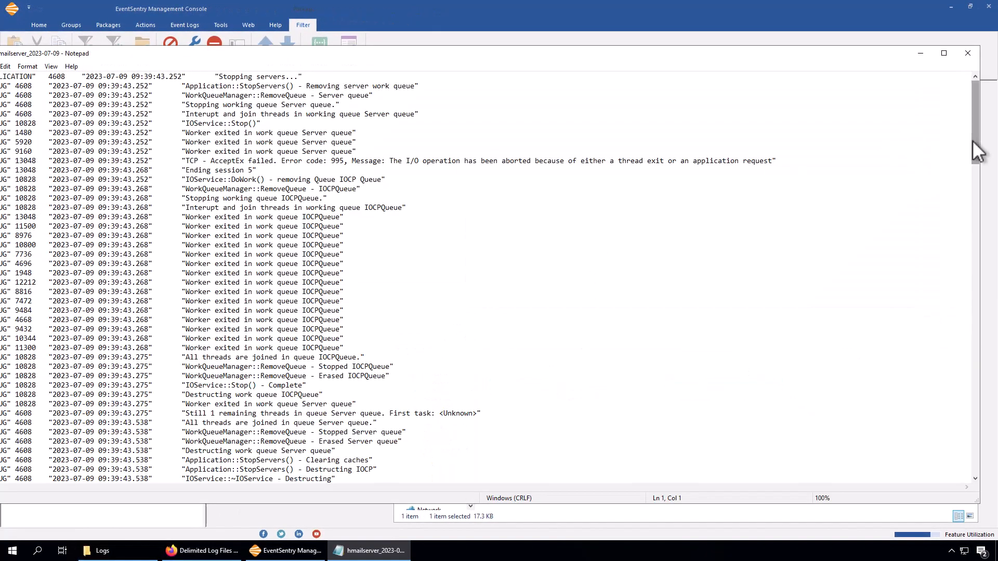
left_click_drag(974, 152, 284, 283)
double_click(223, 282)
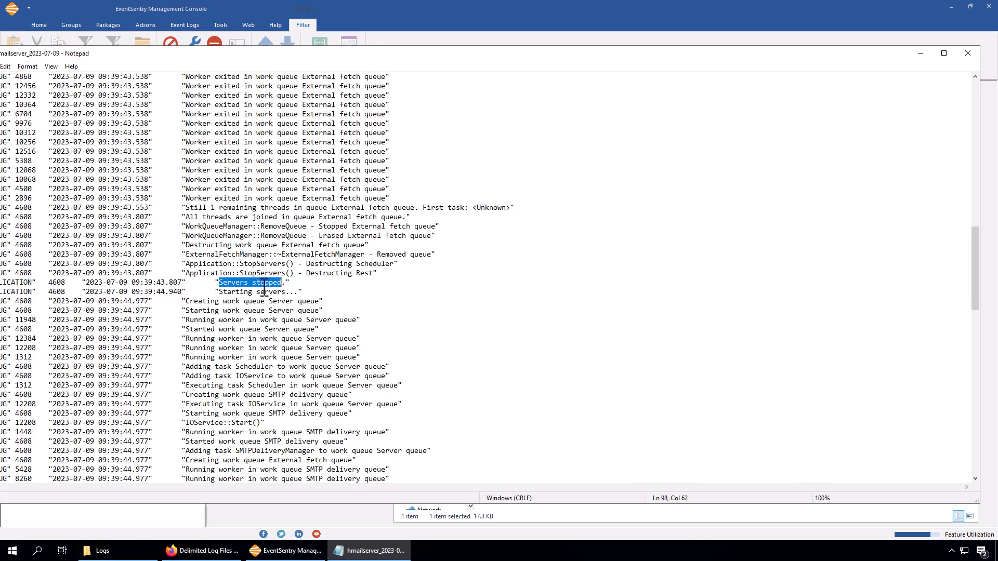
right_click(263, 287)
left_click(144, 321)
left_click(968, 53)
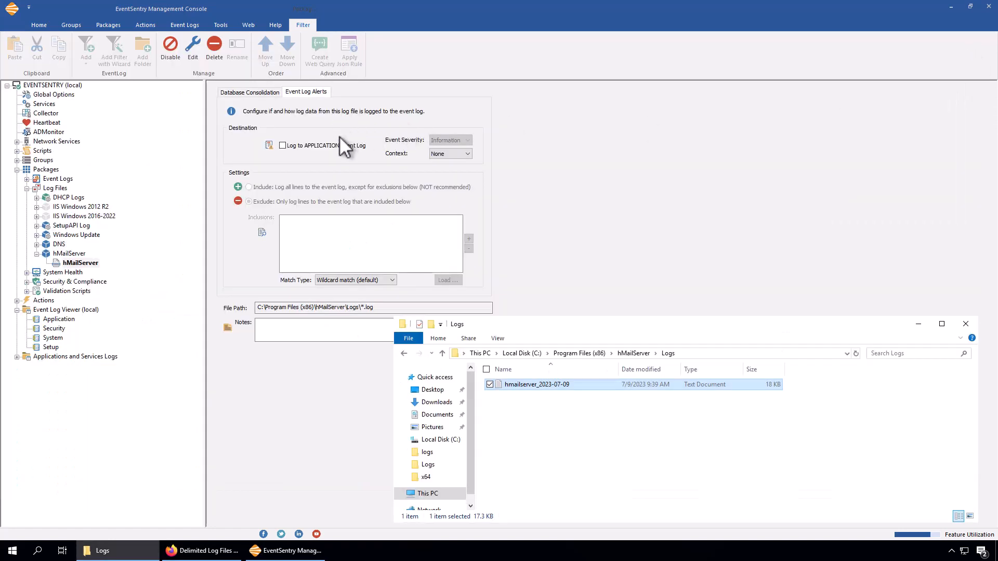
Enable logging to the APPLICATION event log with Error severity and a context of +/- 1 Line.
left_click(319, 145)
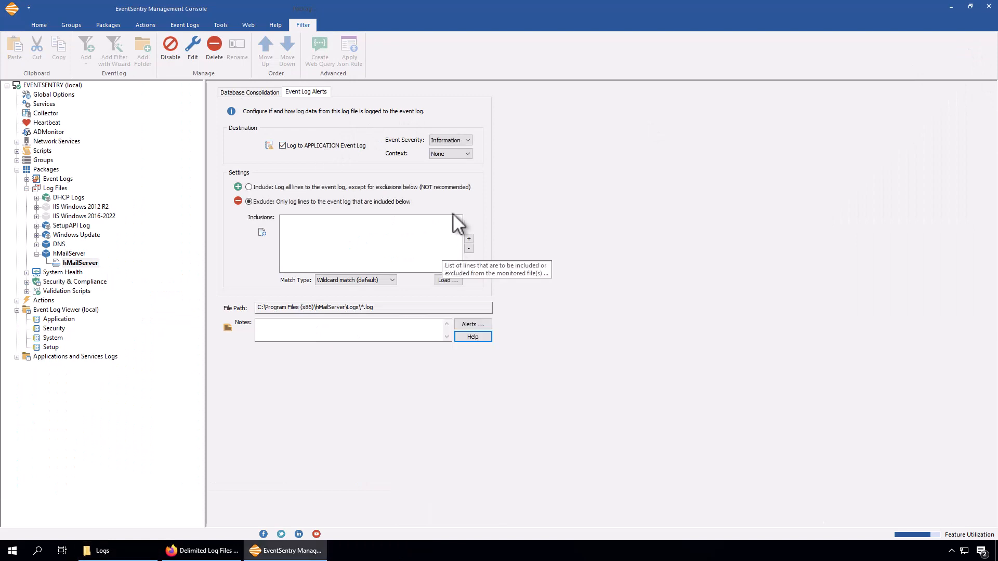
left_click(457, 140)
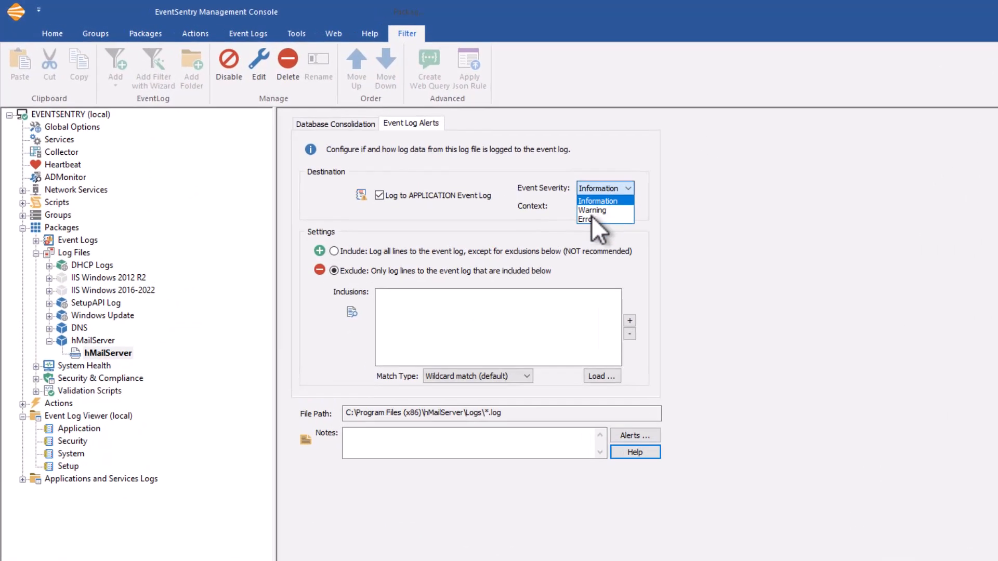
left_click(591, 218)
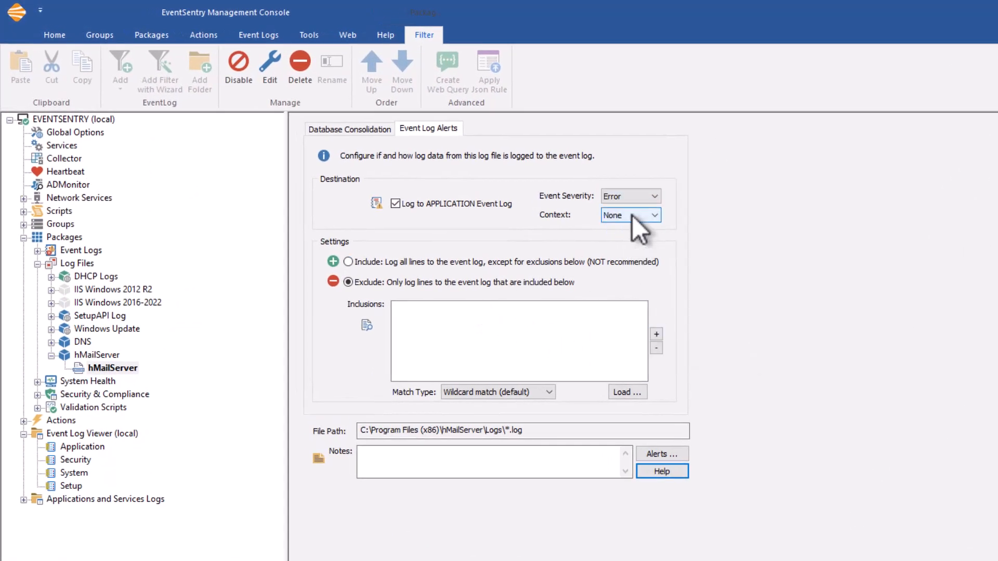
left_click(632, 215)
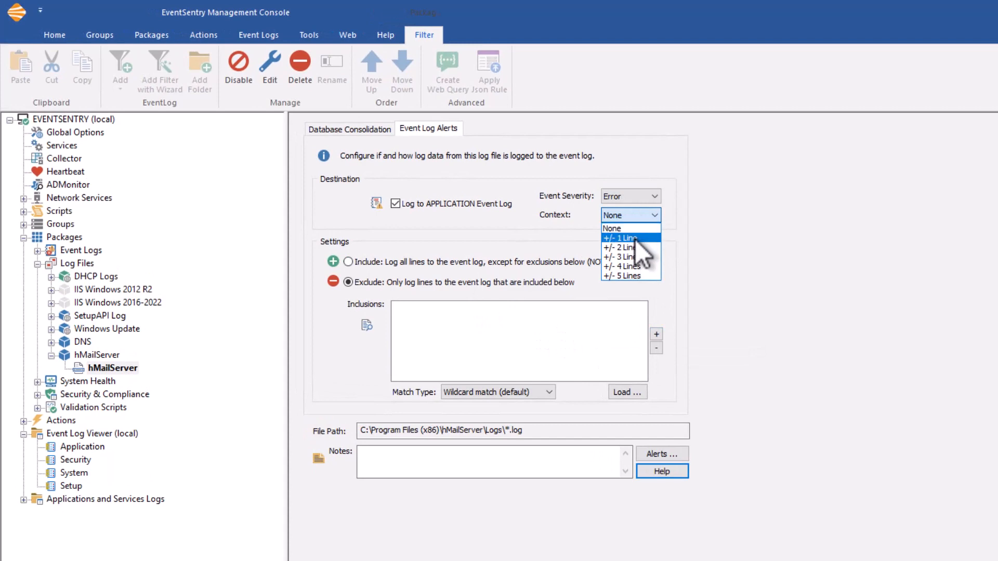
left_click(635, 239)
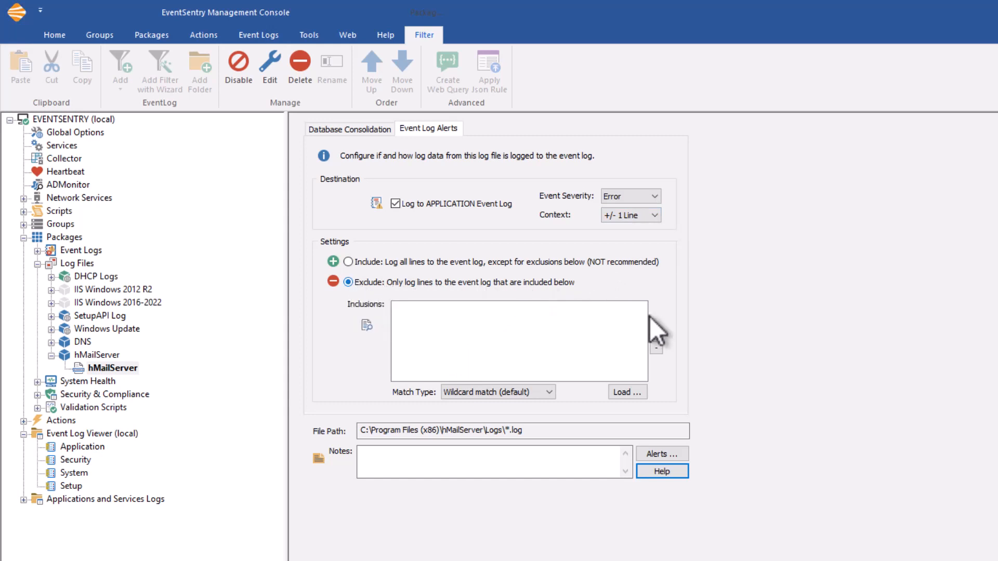
Add the inclusion *Servers stopped* to the event log alerts, using Wildcard match (default) as the match type.
left_click(657, 335)
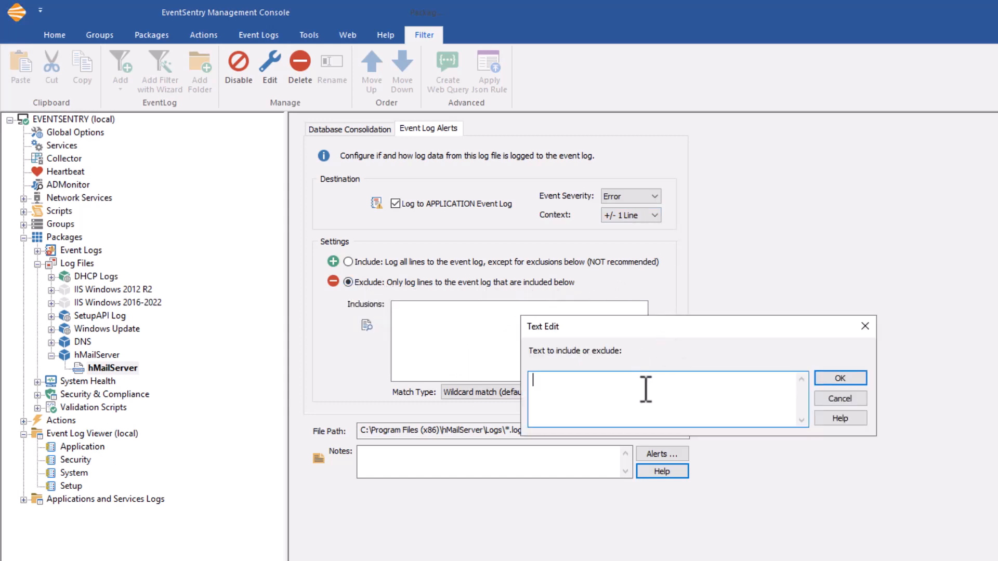
type("*Servers stopped*")
left_click(840, 380)
left_click(521, 393)
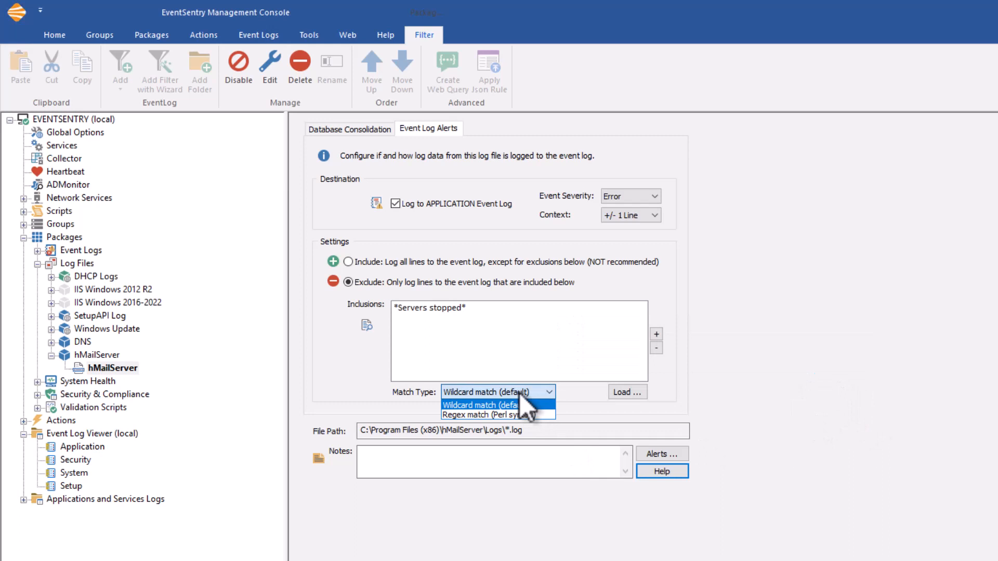
left_click(478, 406)
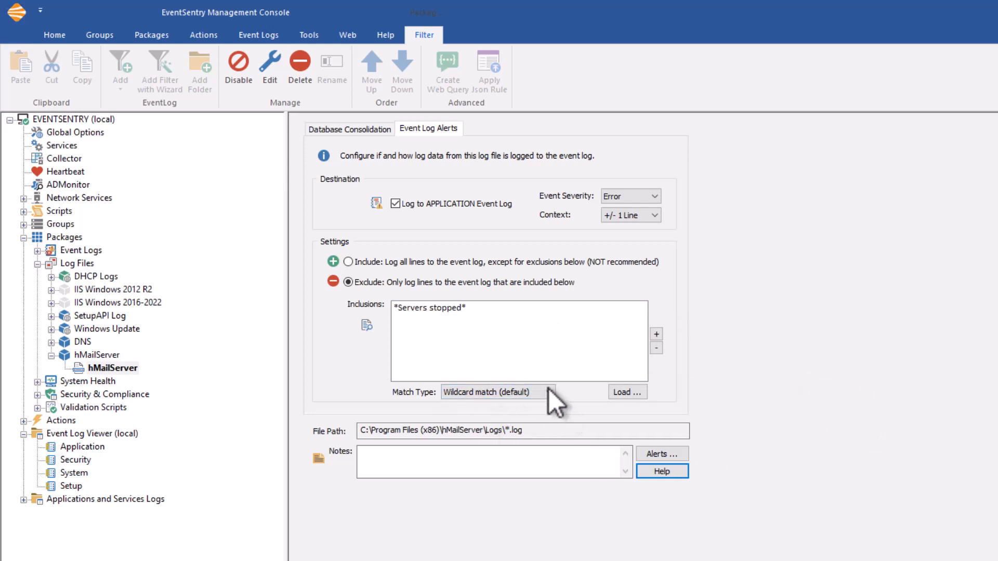
left_click(447, 307)
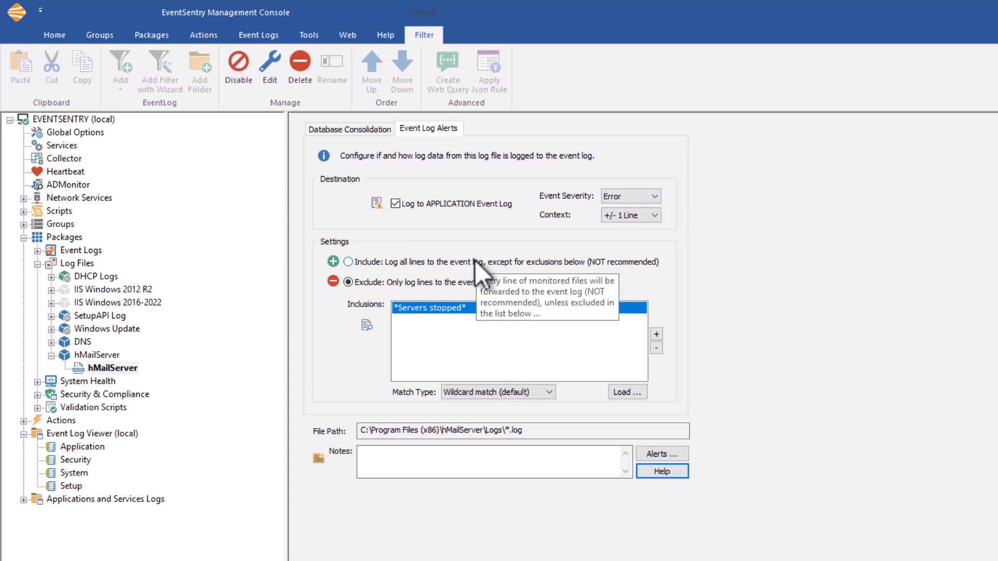
Review the hMailServer package and its log file definition, comparing the path wildcard with the actual log file in the Logs folder.
left_click(98, 355)
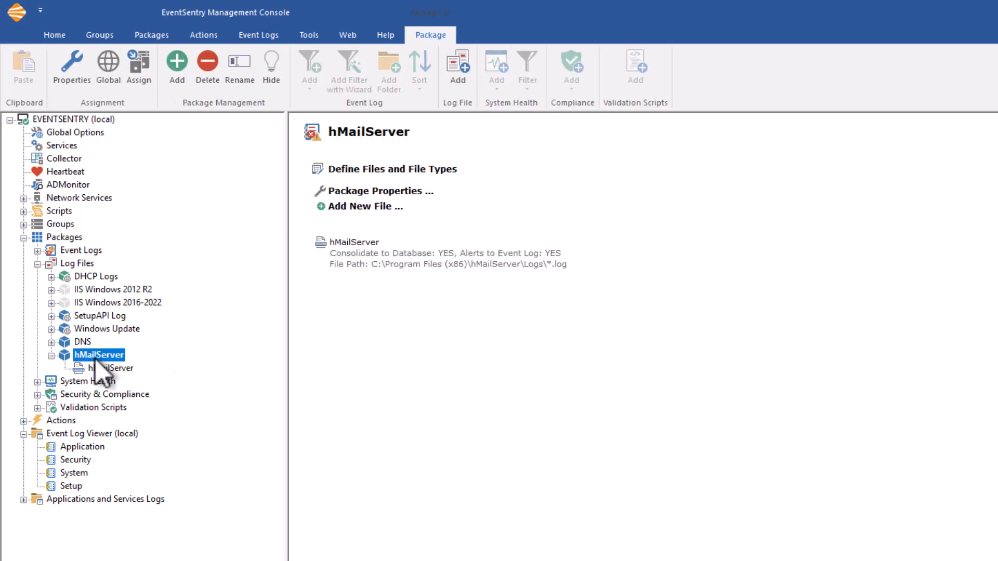
left_click(51, 356)
left_click(76, 263)
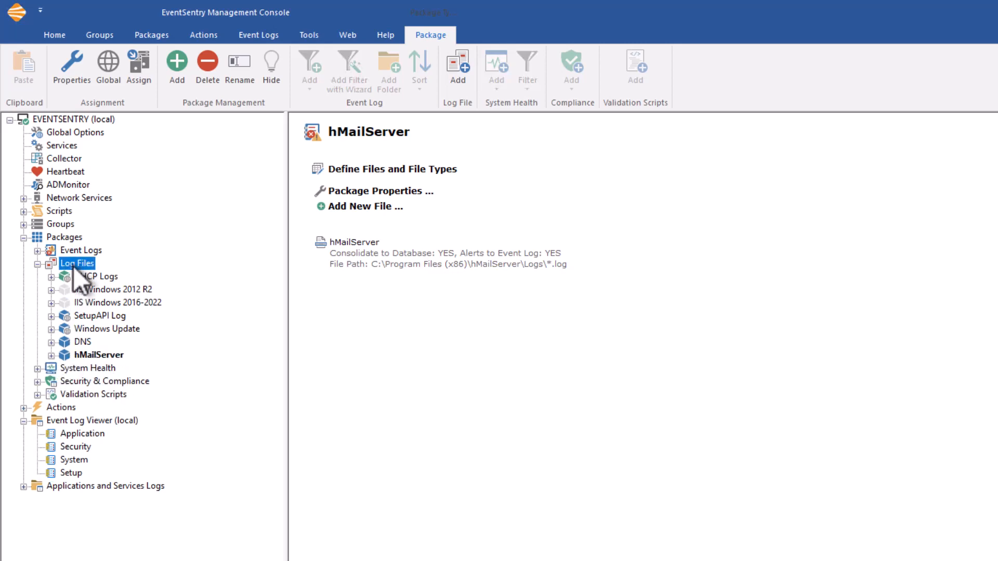
left_click(372, 225)
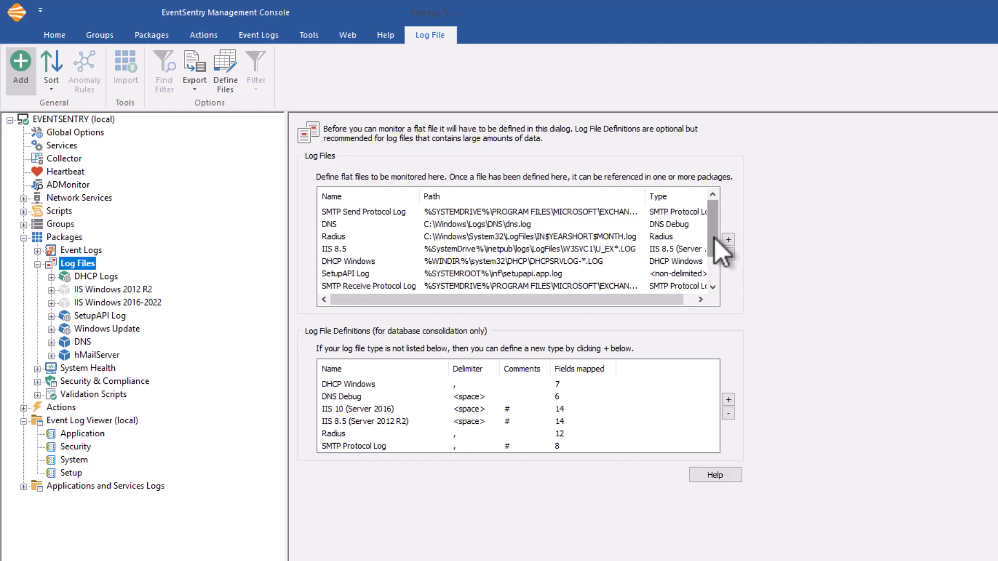
left_click_drag(711, 237, 717, 264)
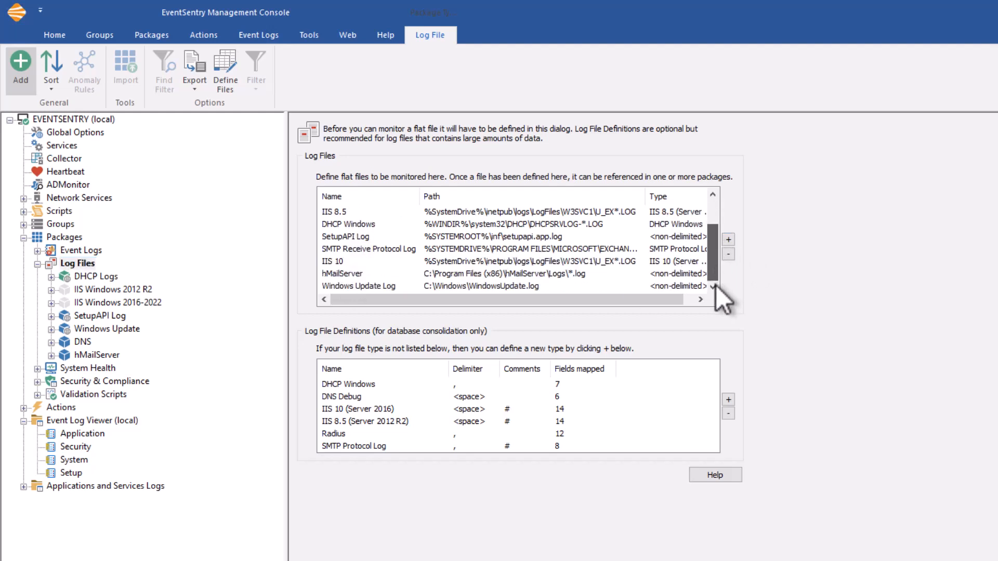
double_click(600, 277)
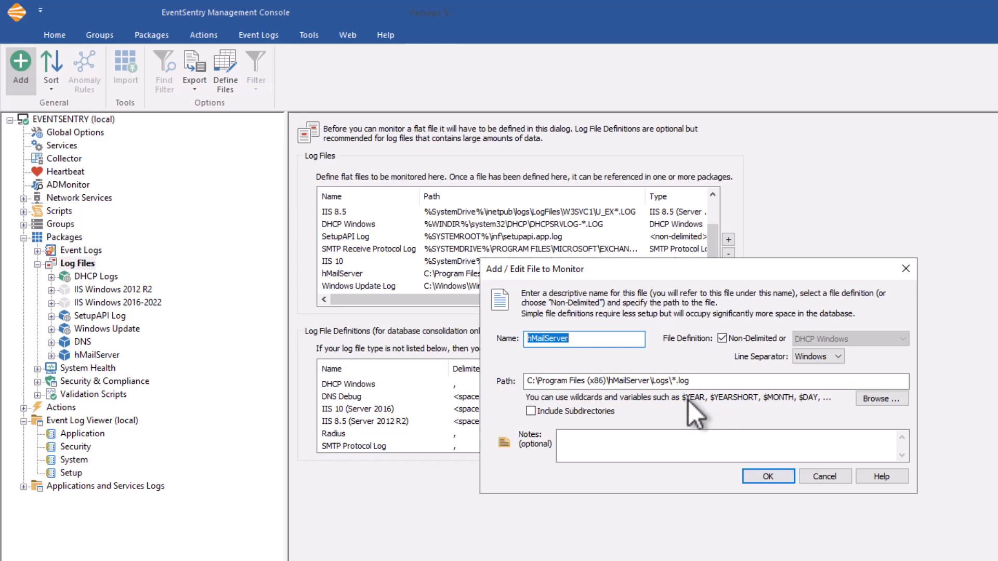
key("alt+Tab")
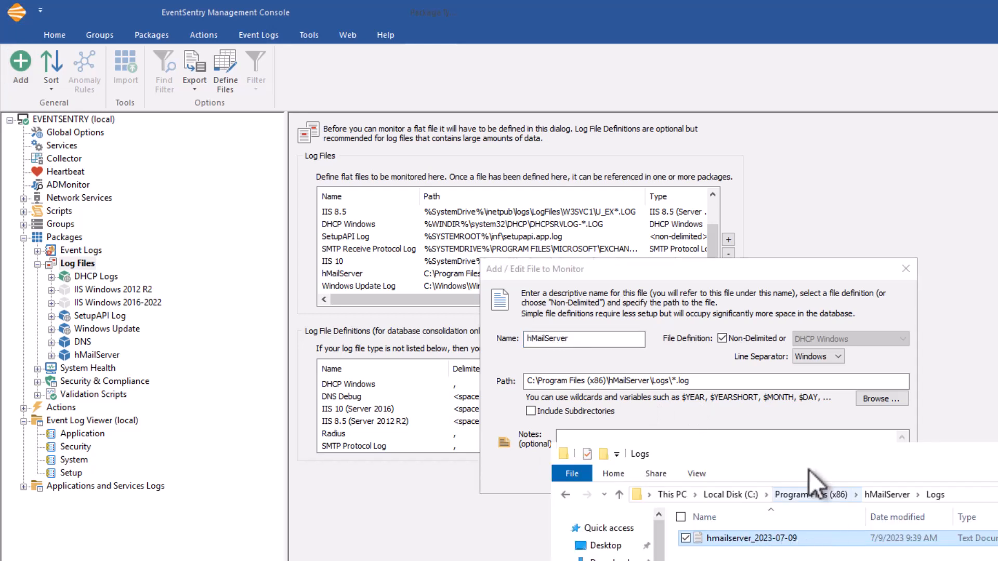
left_click(661, 288)
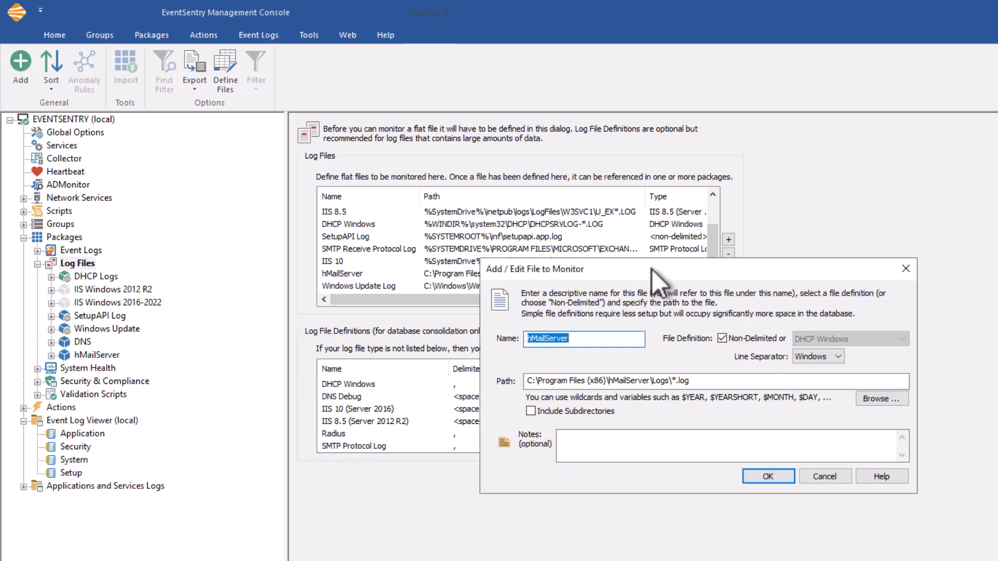
left_click(774, 474)
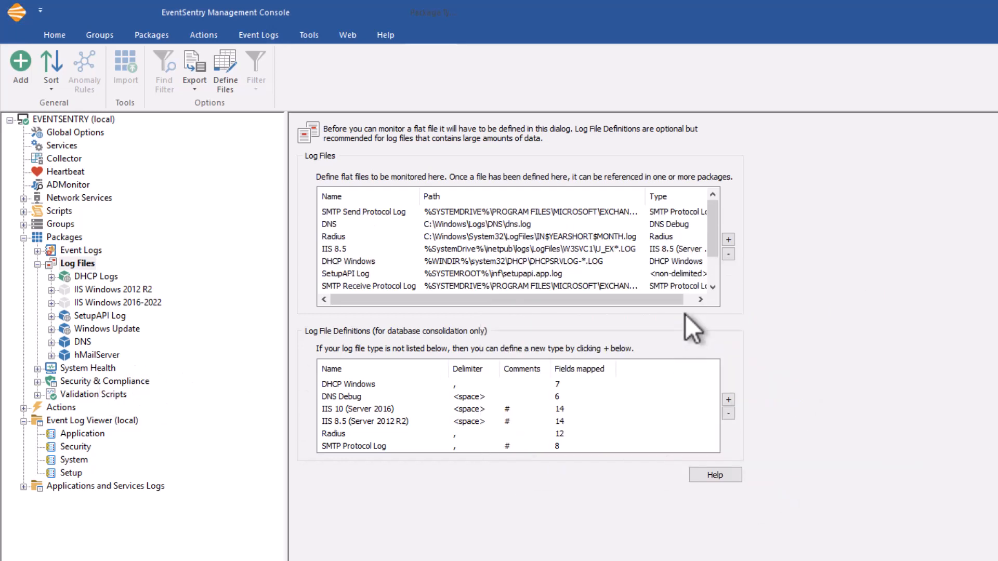
Review the hMailServer database consolidation settings and look through the hmailserver_2023-07-09 log for lines that could be excluded.
left_click(80, 356)
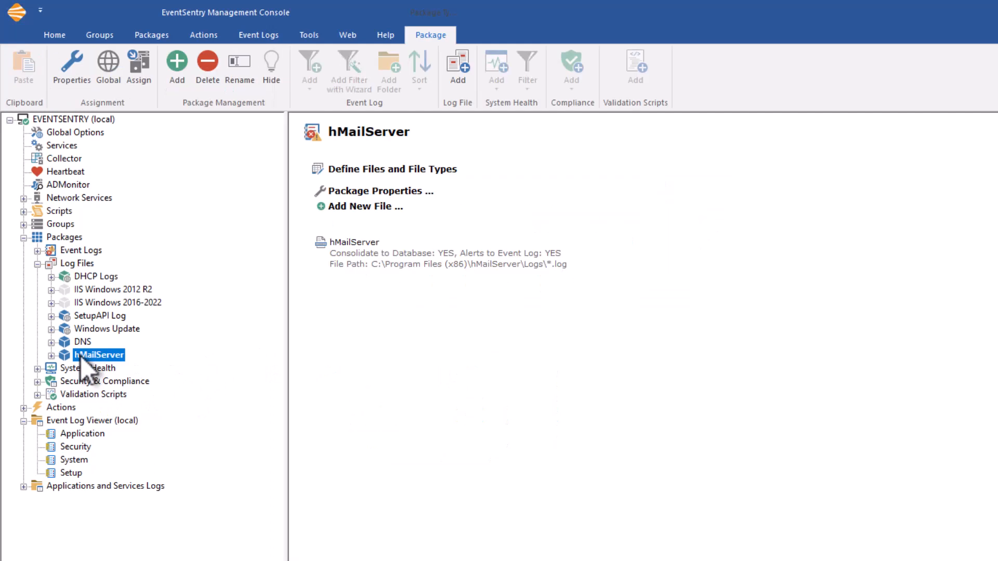
left_click(51, 355)
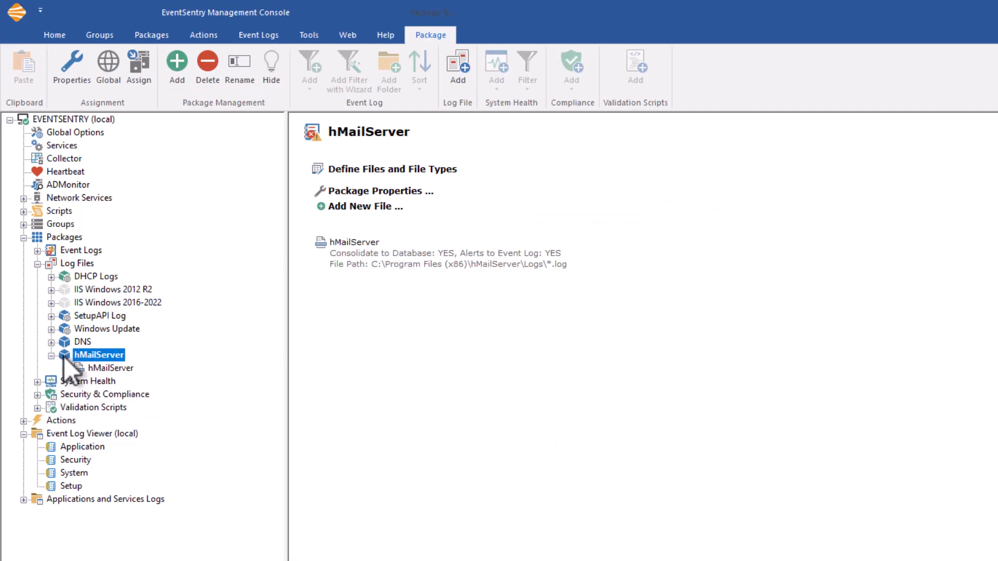
left_click(93, 368)
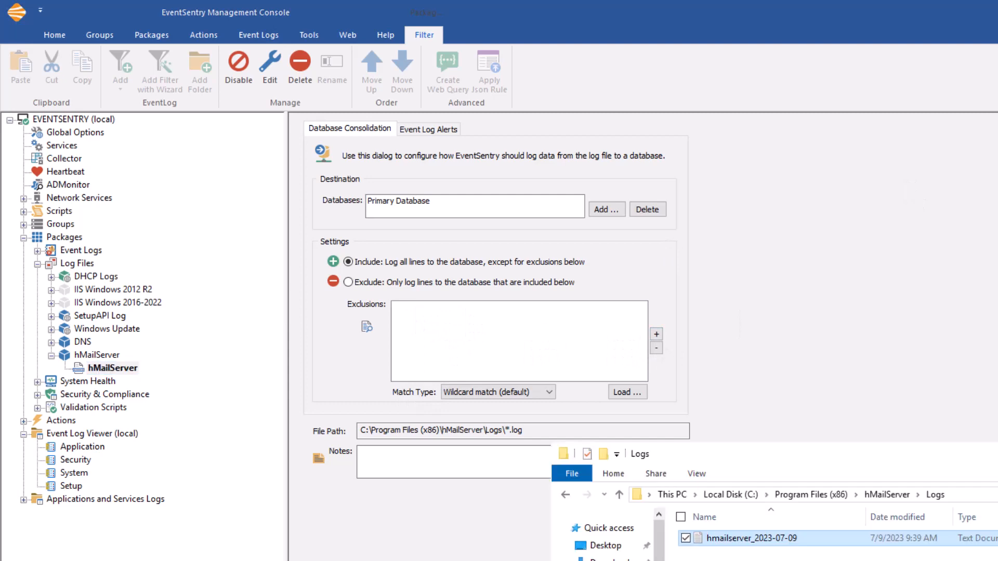
double_click(793, 539)
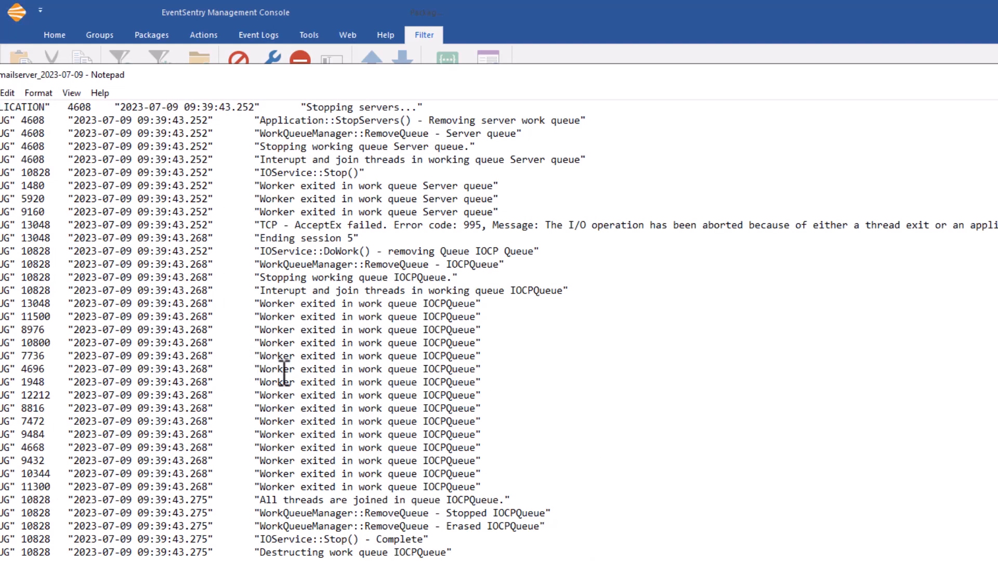
scroll(499, 333, "down", 20)
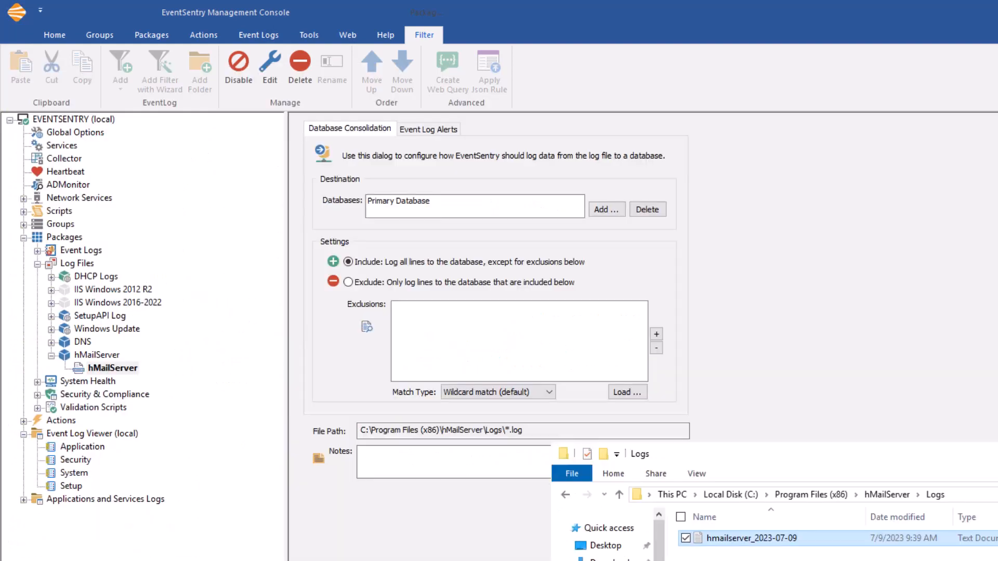
left_click(442, 307)
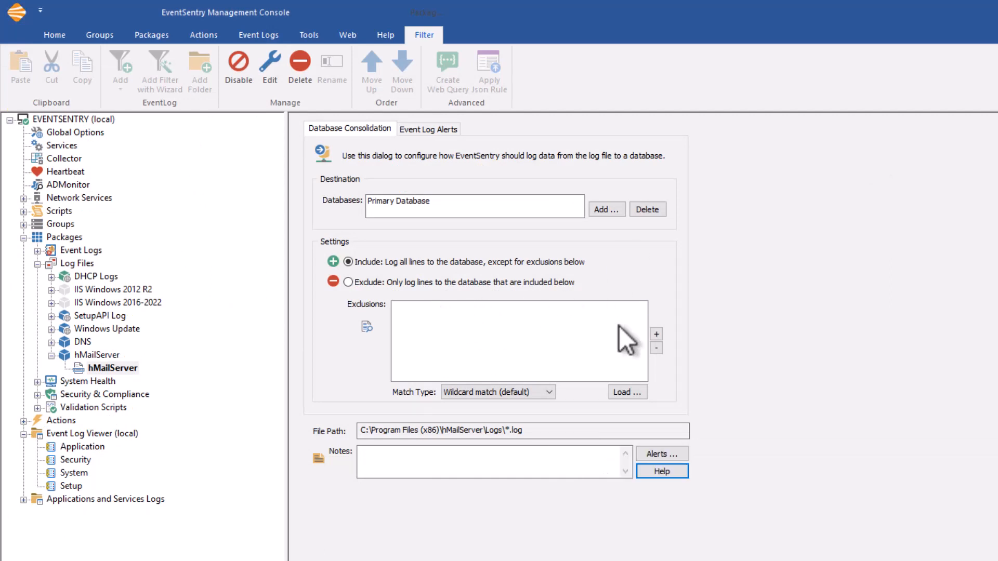
left_click(657, 333)
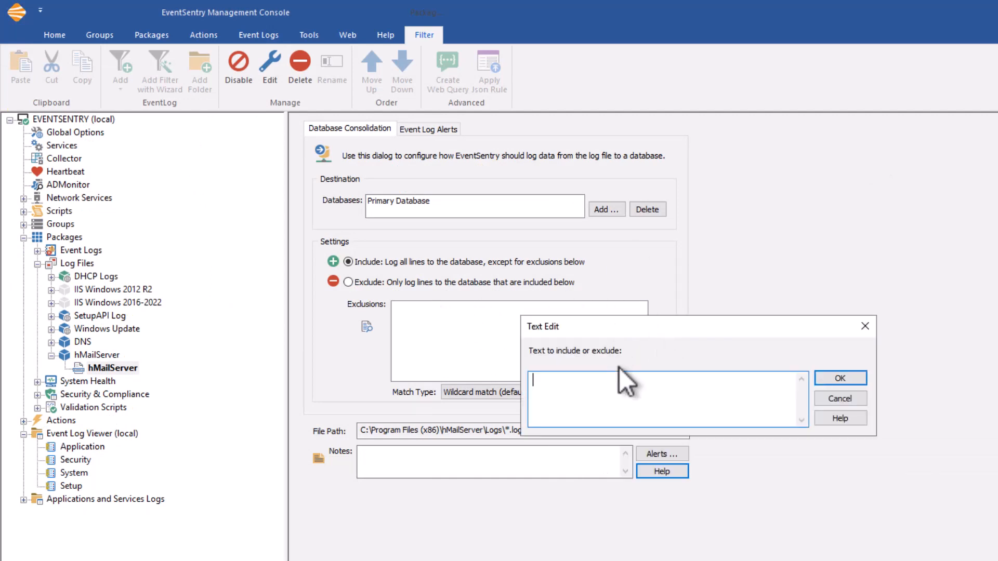
left_click(840, 398)
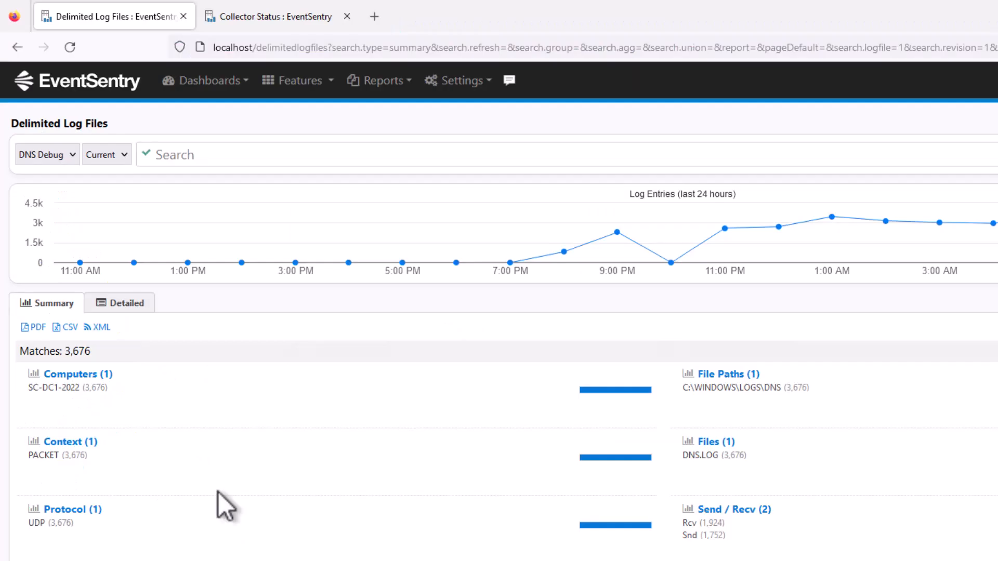
Switch to the EventSentry Web Reports and examine the detailed Log Files entries with the Content column widened.
left_click(298, 85)
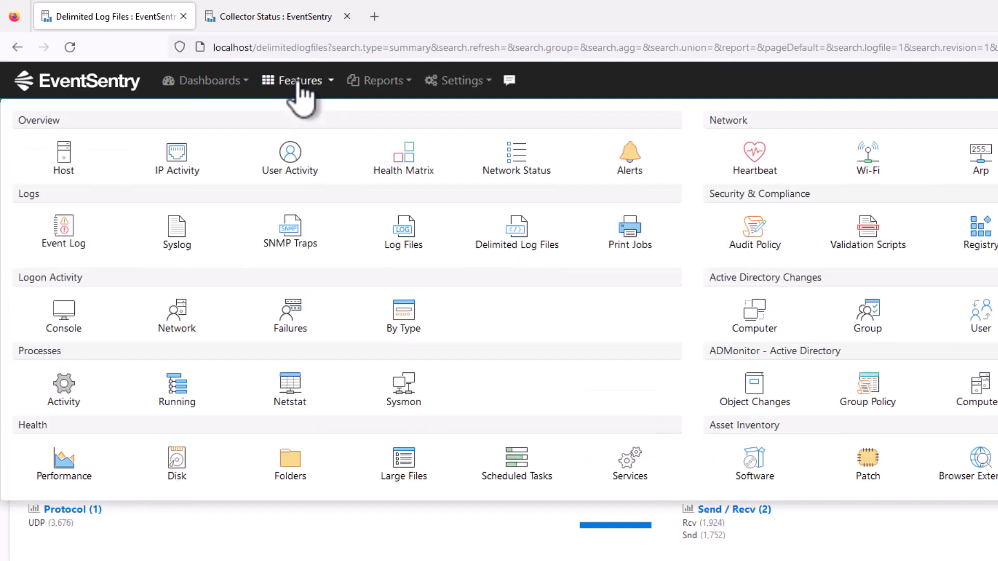
left_click(404, 242)
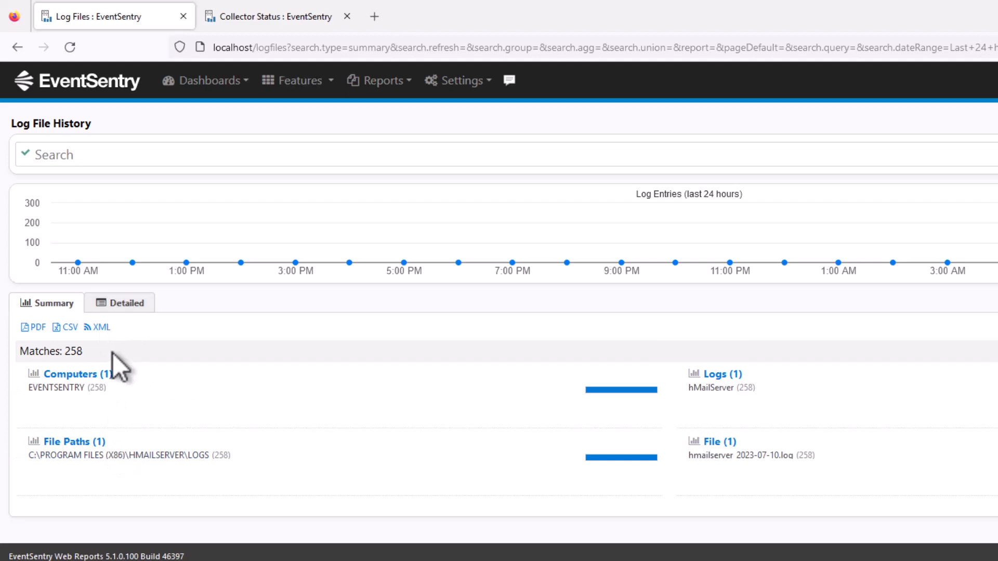
left_click(121, 306)
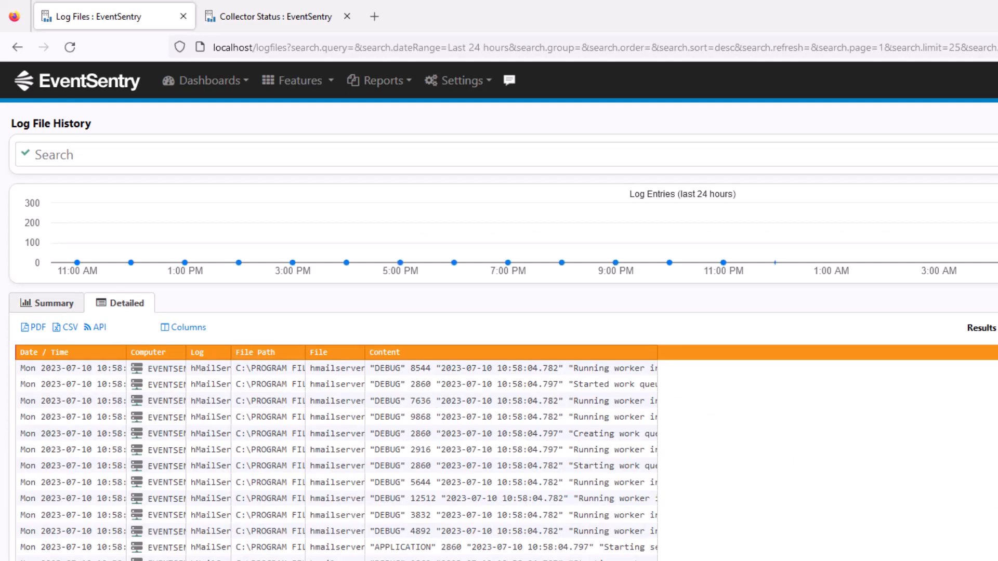
left_click_drag(662, 352, 992, 364)
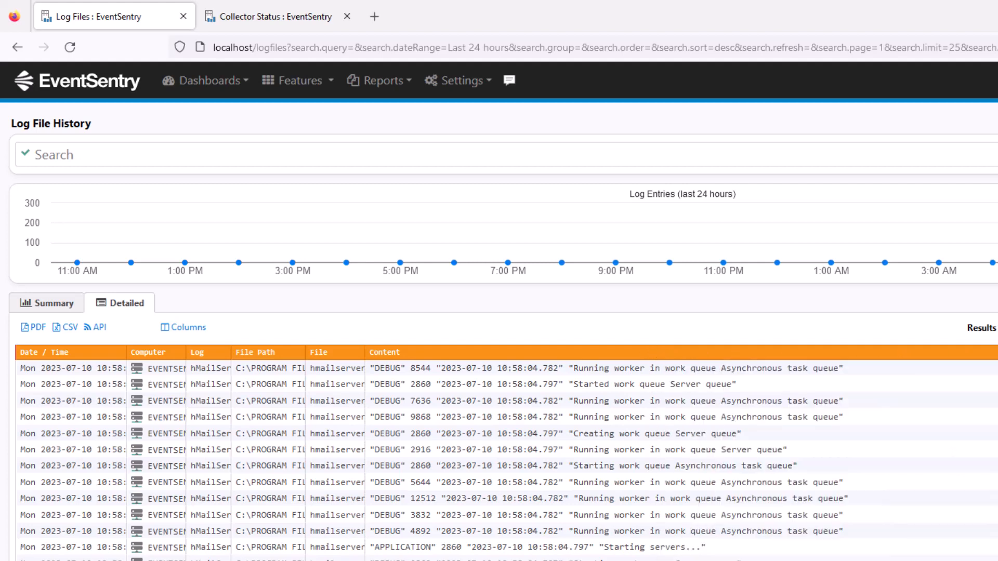
scroll(499, 312, "down", 2)
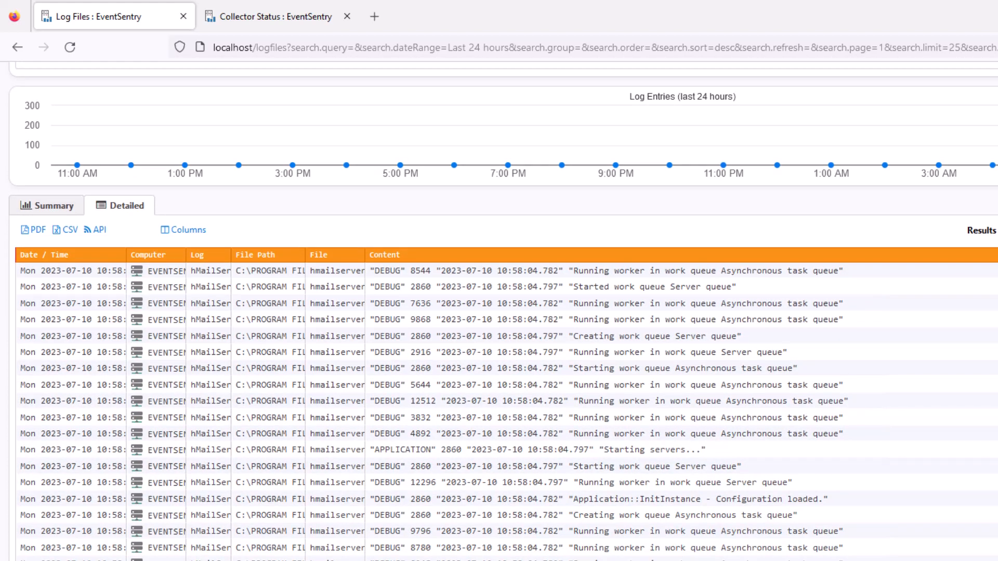